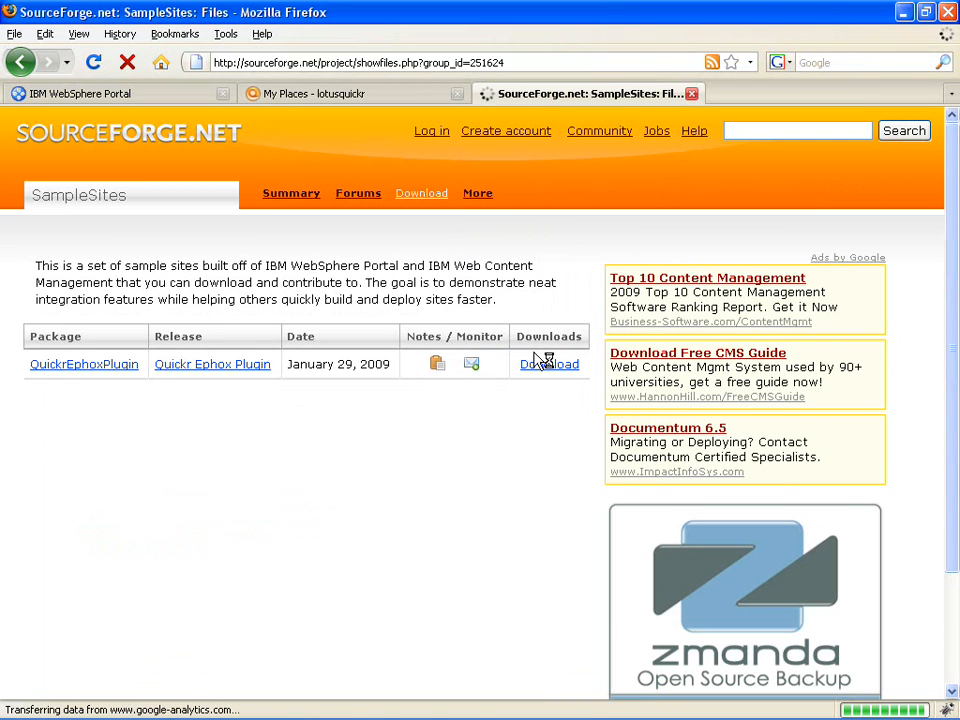
Step: Download QuickrEphoxPlugin.0.1.zip from the Quickr Ephox Plugin release, save it to disk, and close the download list
{"action": "left_click", "coordinate": [546, 366]}
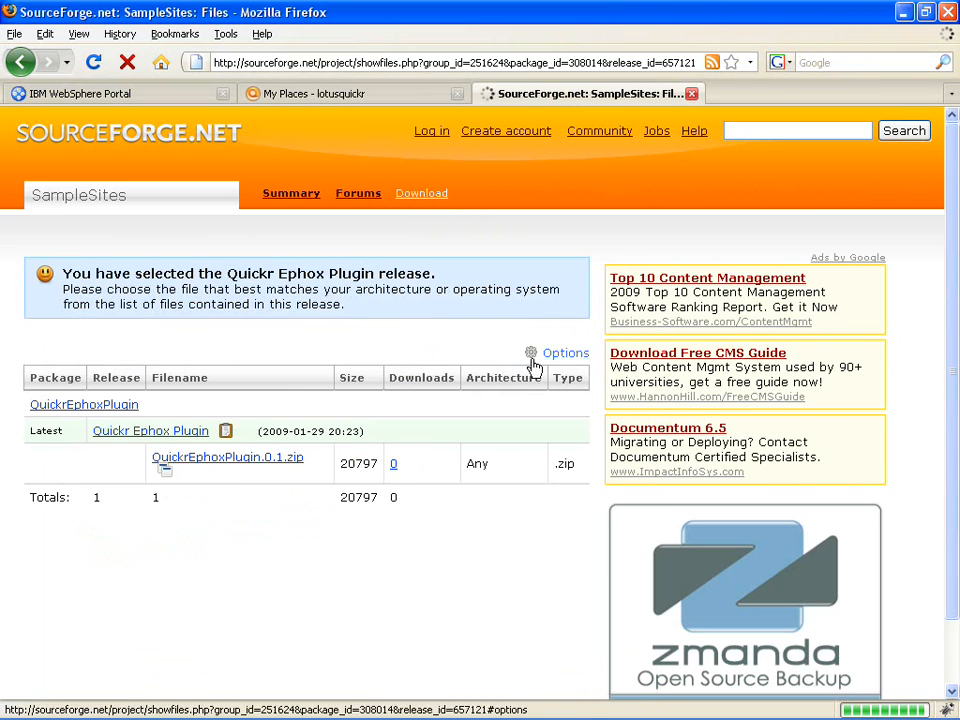
{"action": "left_click", "coordinate": [258, 458]}
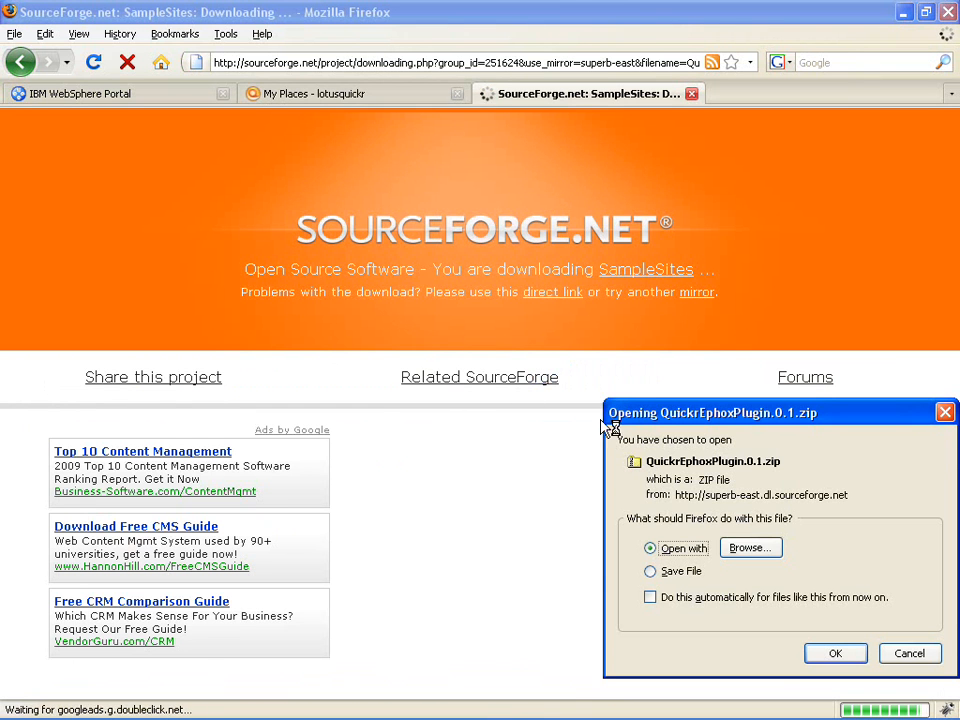
{"action": "left_click", "coordinate": [692, 574]}
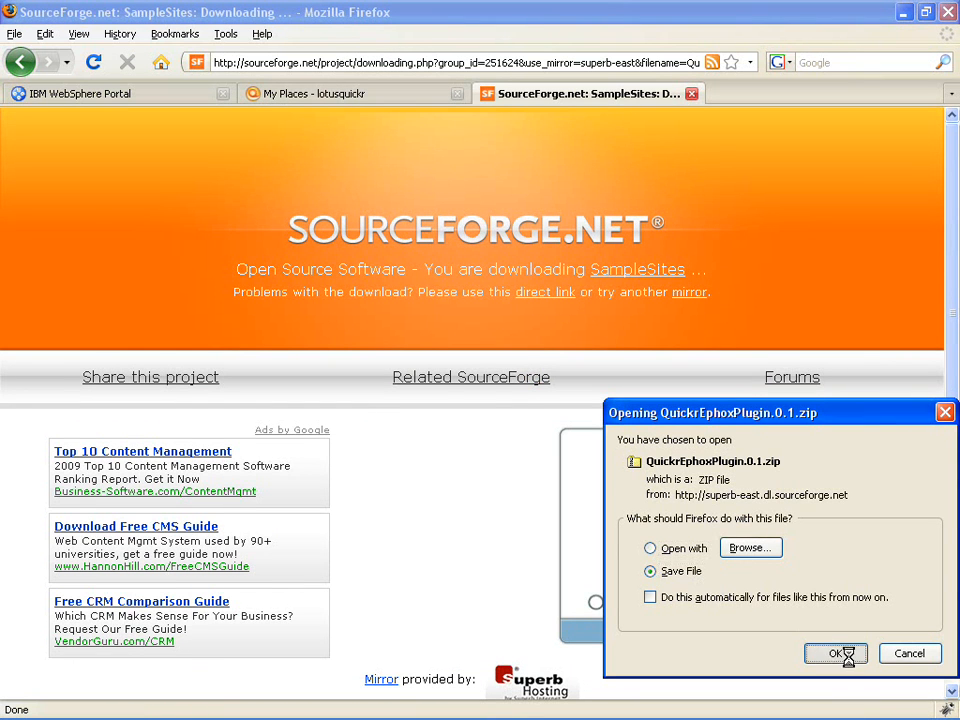
{"action": "left_click", "coordinate": [828, 650]}
{"action": "left_click", "coordinate": [497, 372]}
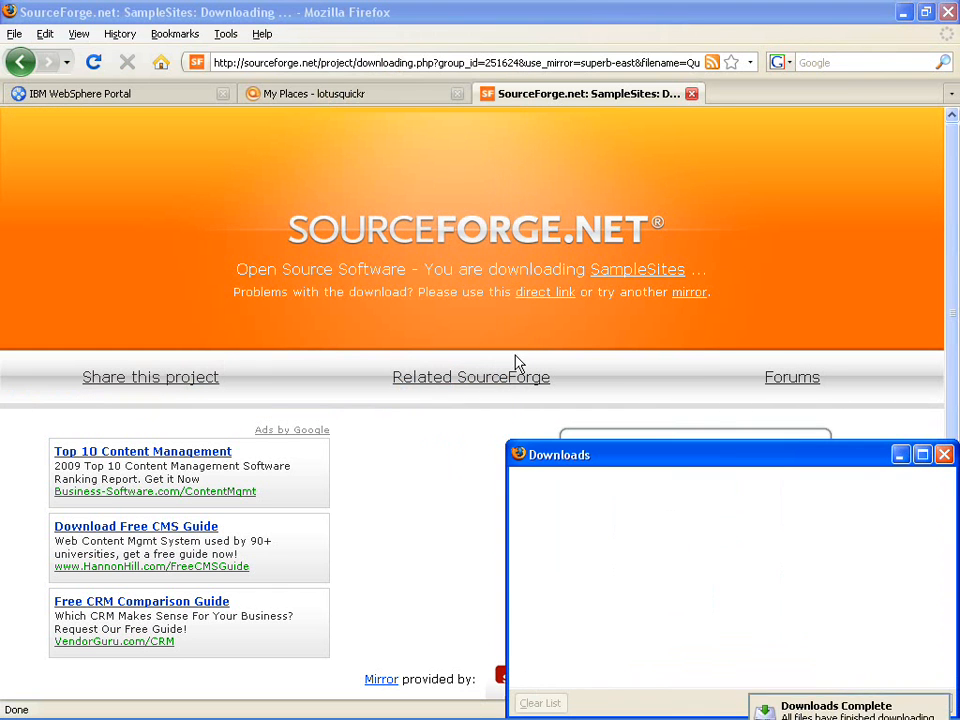
{"action": "left_click", "coordinate": [943, 454]}
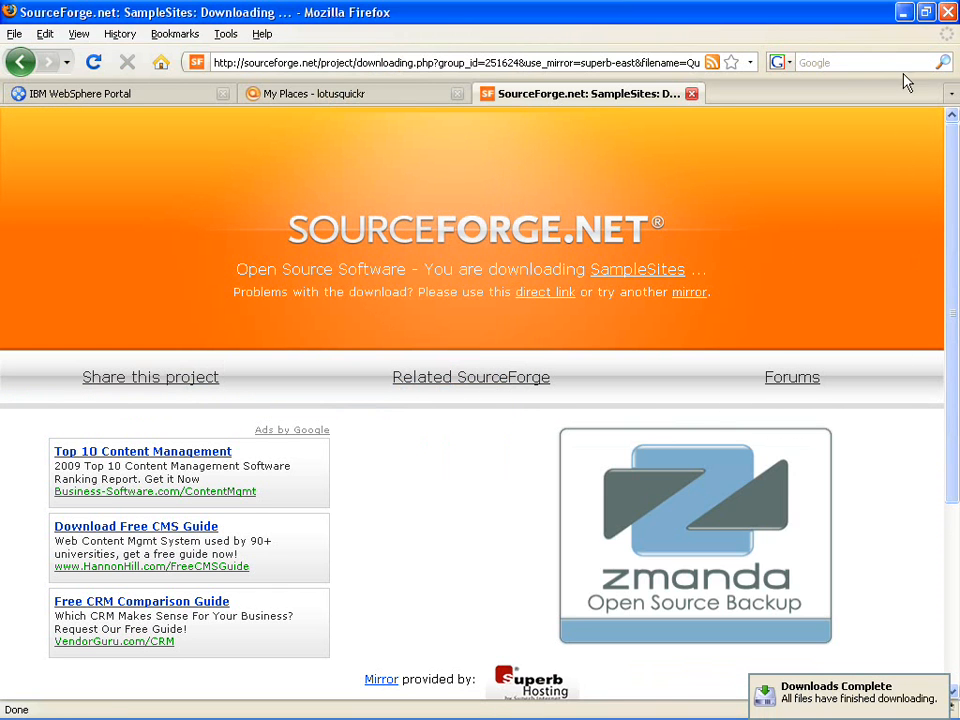
Step: Minimize Firefox and open the downloaded QuickrEphoxPlugin.0.1.zip archive from the desktop
{"action": "left_click", "coordinate": [905, 14]}
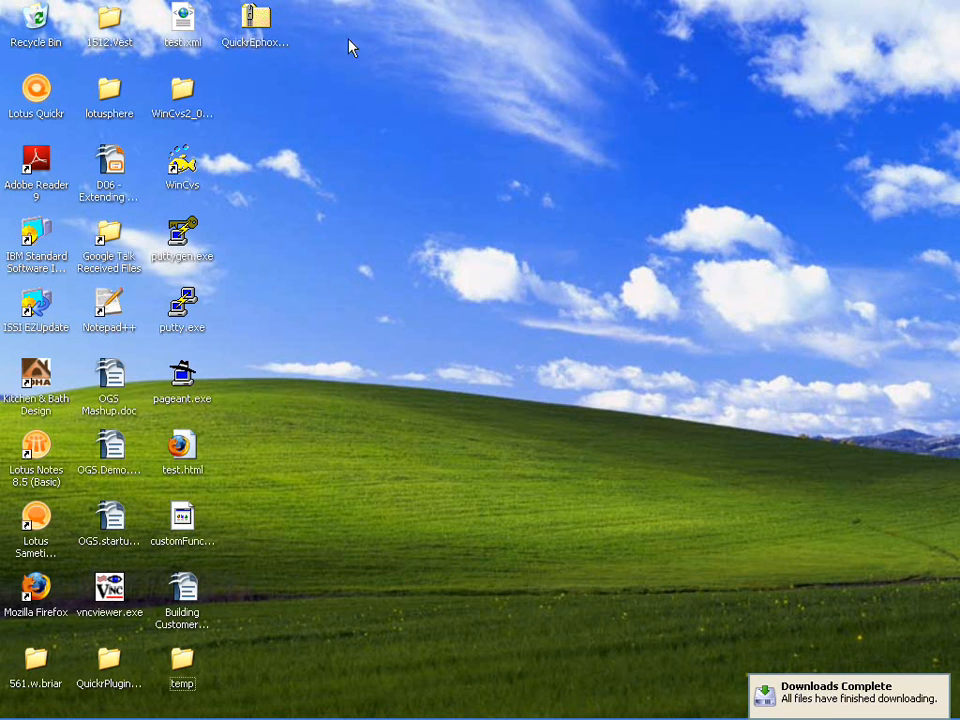
{"action": "left_click", "coordinate": [255, 25]}
{"action": "double_click", "coordinate": [255, 25]}
{"action": "left_click_drag", "start_coordinate": [346, 44], "coordinate": [617, 40]}
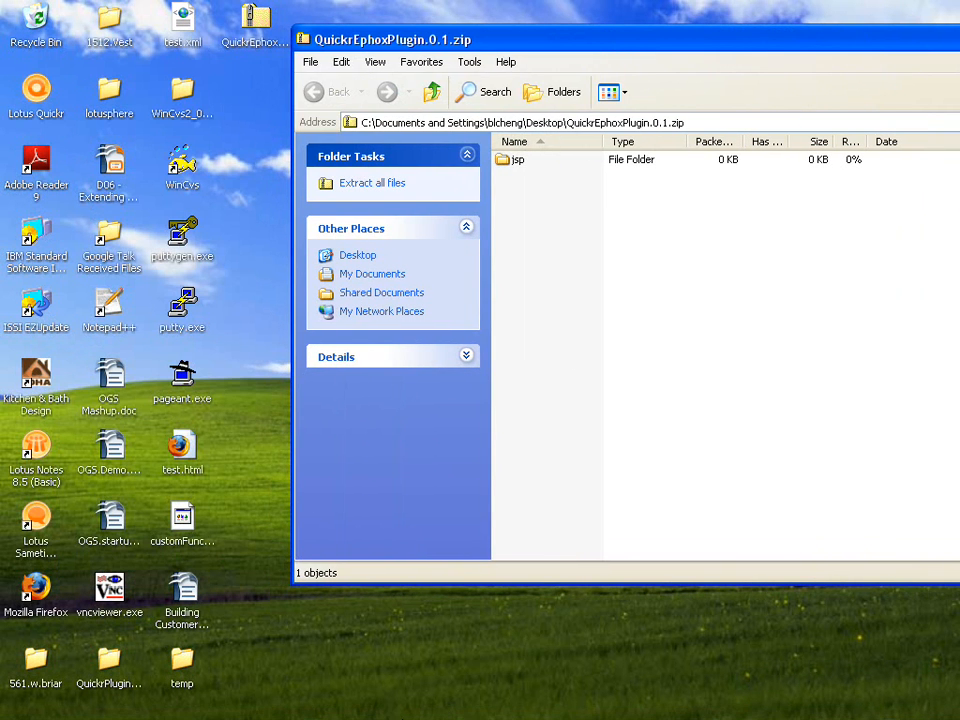
Step: Bring up the already open html folder of the server's WCM authoring application and go up to its ilwwcm-authoring.war folder
{"action": "mouse_move", "coordinate": [401, 714]}
{"action": "left_click", "coordinate": [325, 707]}
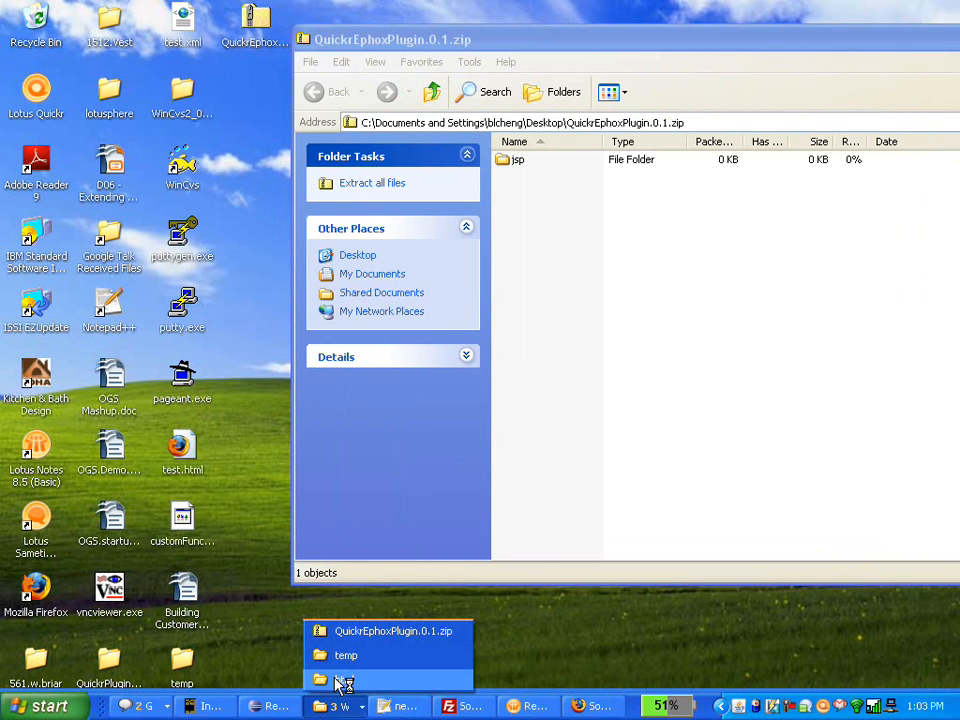
{"action": "left_click", "coordinate": [344, 680]}
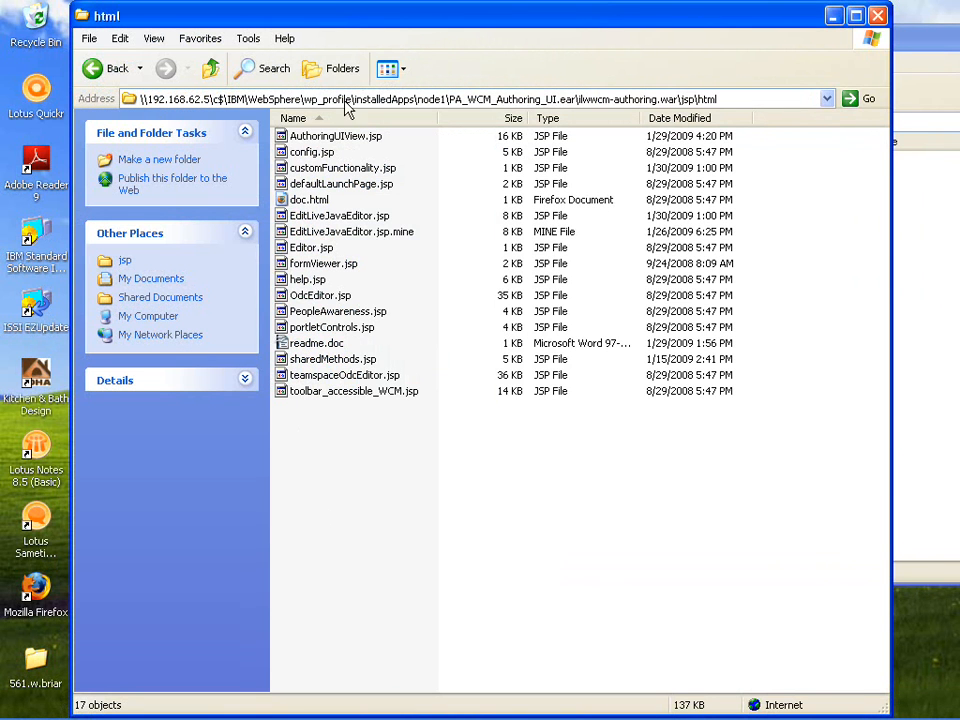
{"action": "left_click", "coordinate": [475, 108]}
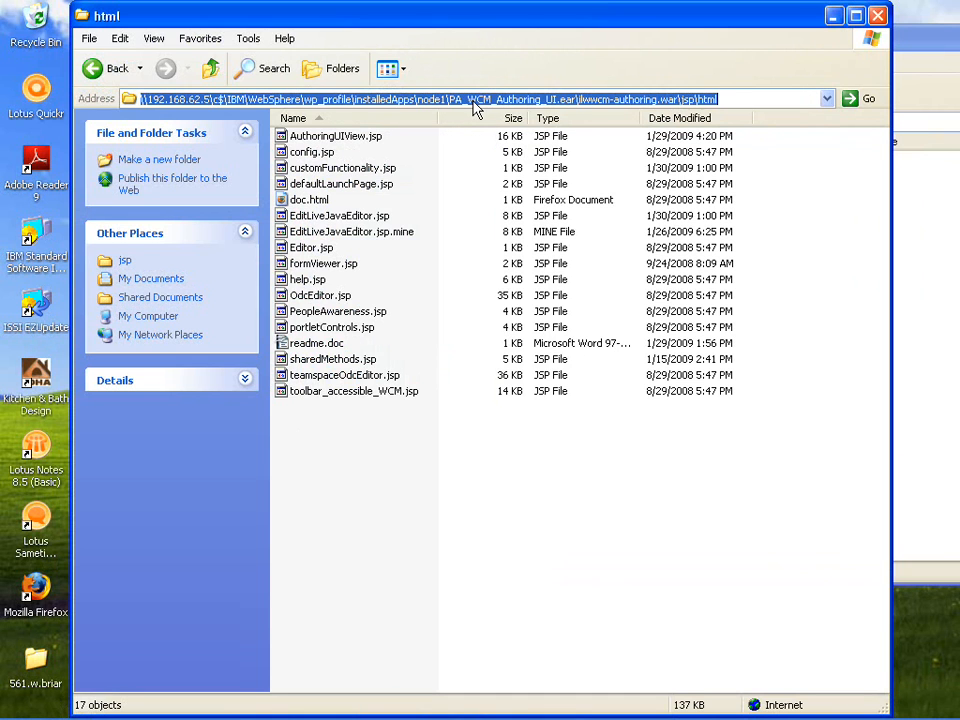
{"action": "left_click", "coordinate": [474, 99]}
{"action": "left_click_drag", "start_coordinate": [474, 99], "coordinate": [684, 99]}
{"action": "left_click", "coordinate": [681, 99]}
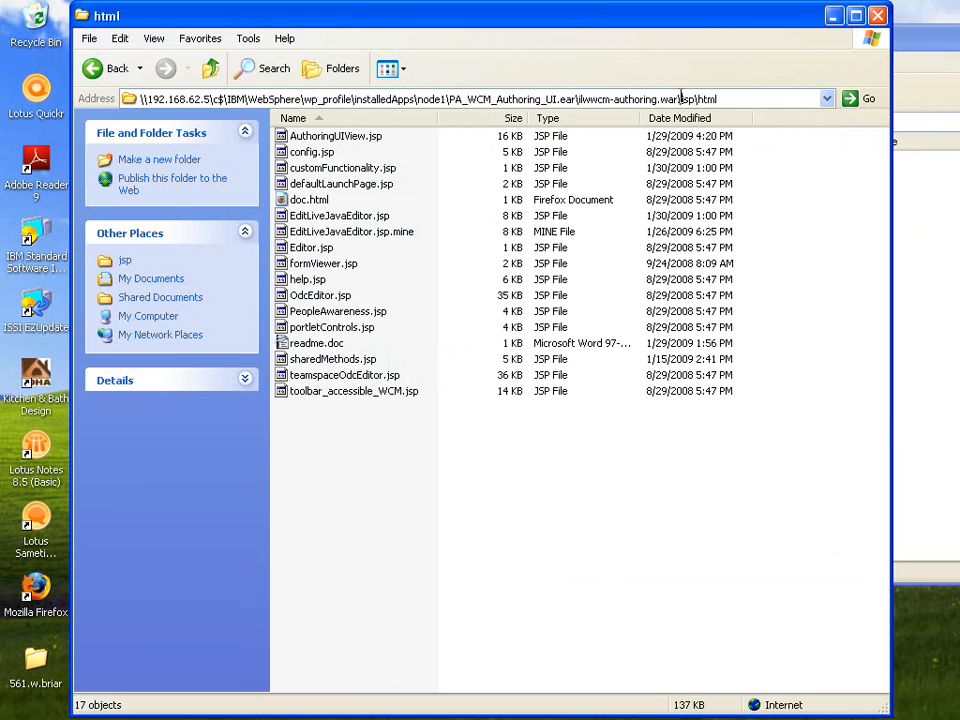
{"action": "left_click", "coordinate": [211, 68]}
{"action": "left_click", "coordinate": [211, 68]}
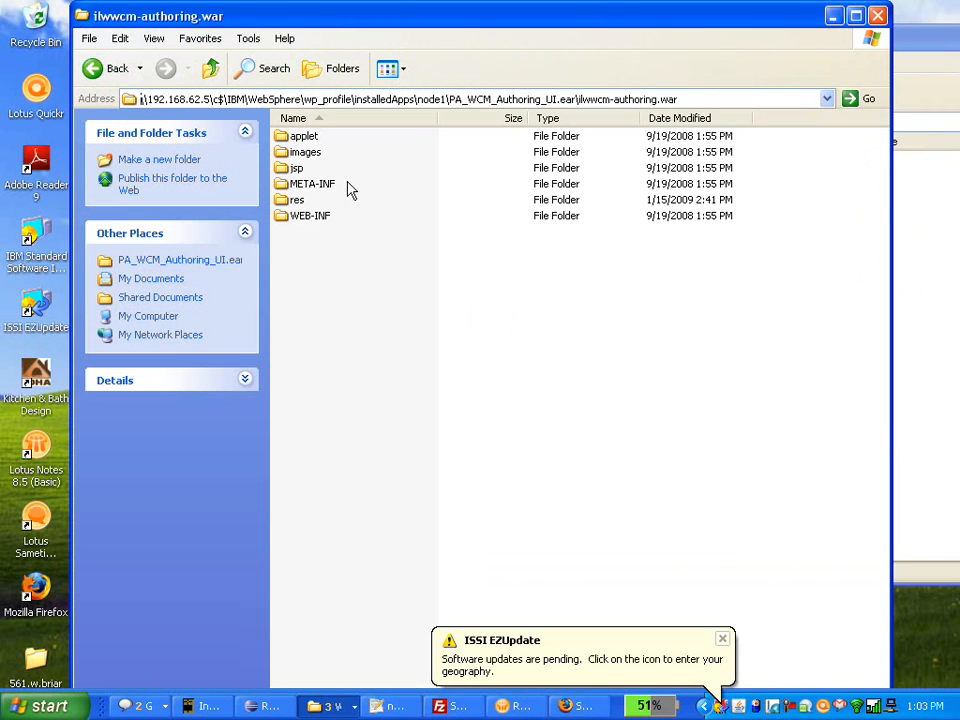
Step: Copy the jsp folder from the plugin zip into ilwwcm-authoring.war, replacing all existing files of the same name
{"action": "left_click", "coordinate": [893, 236]}
{"action": "left_click_drag", "start_coordinate": [558, 46], "coordinate": [755, 51]}
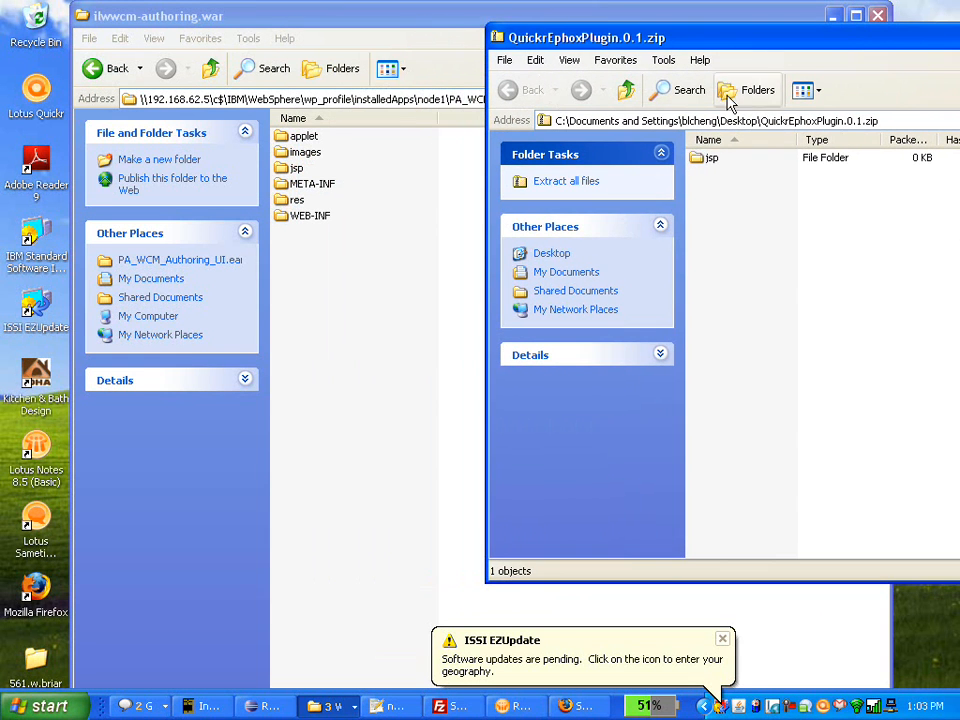
{"action": "left_click_drag", "start_coordinate": [705, 157], "coordinate": [344, 287]}
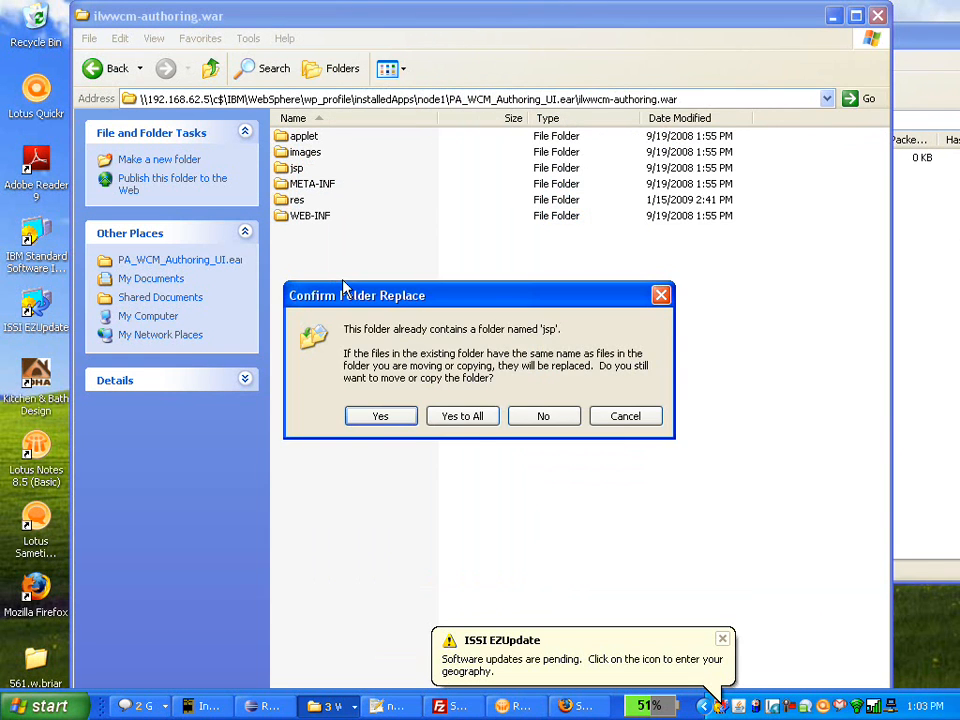
{"action": "left_click", "coordinate": [470, 418]}
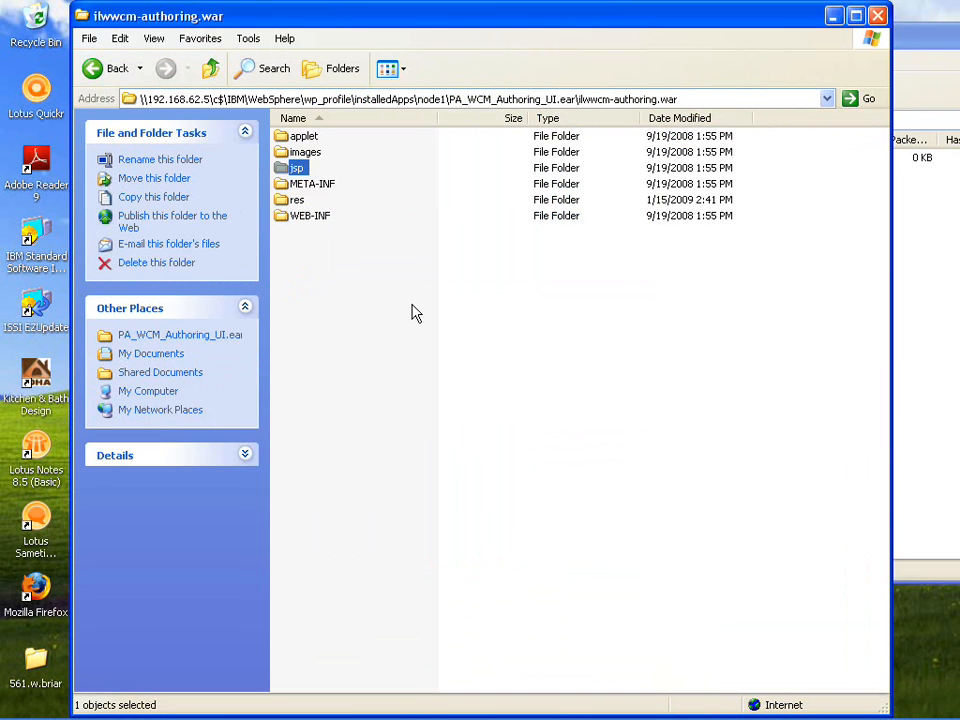
Step: Check the jsp\html folder for the quickrPlugin folder and the EditLiveJavaEditor.jsp file
{"action": "double_click", "coordinate": [296, 170]}
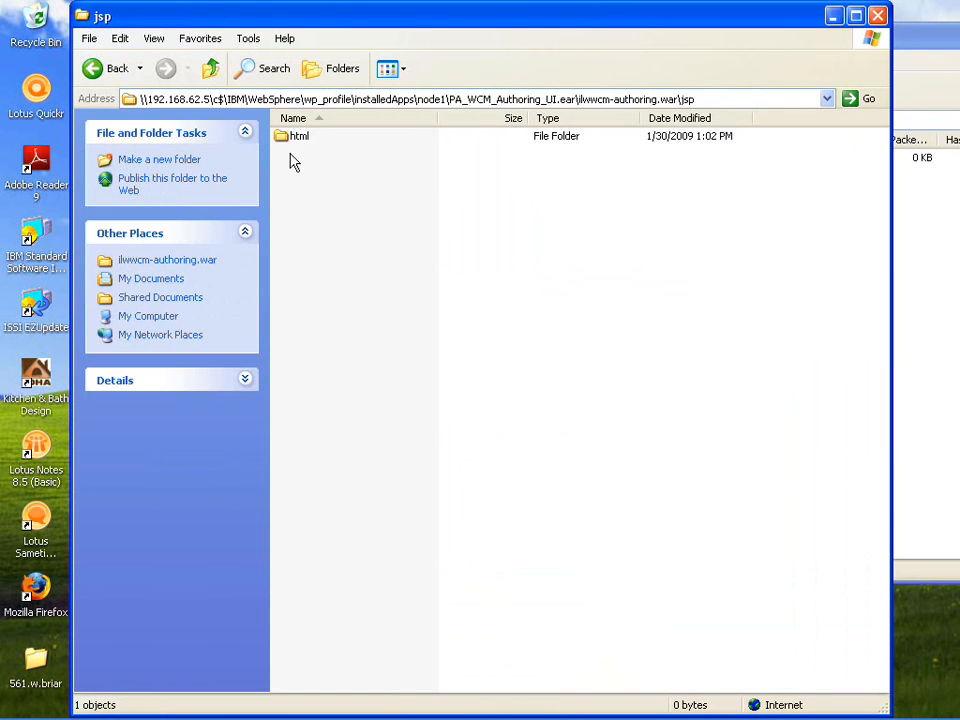
{"action": "double_click", "coordinate": [291, 142]}
{"action": "left_click", "coordinate": [292, 140]}
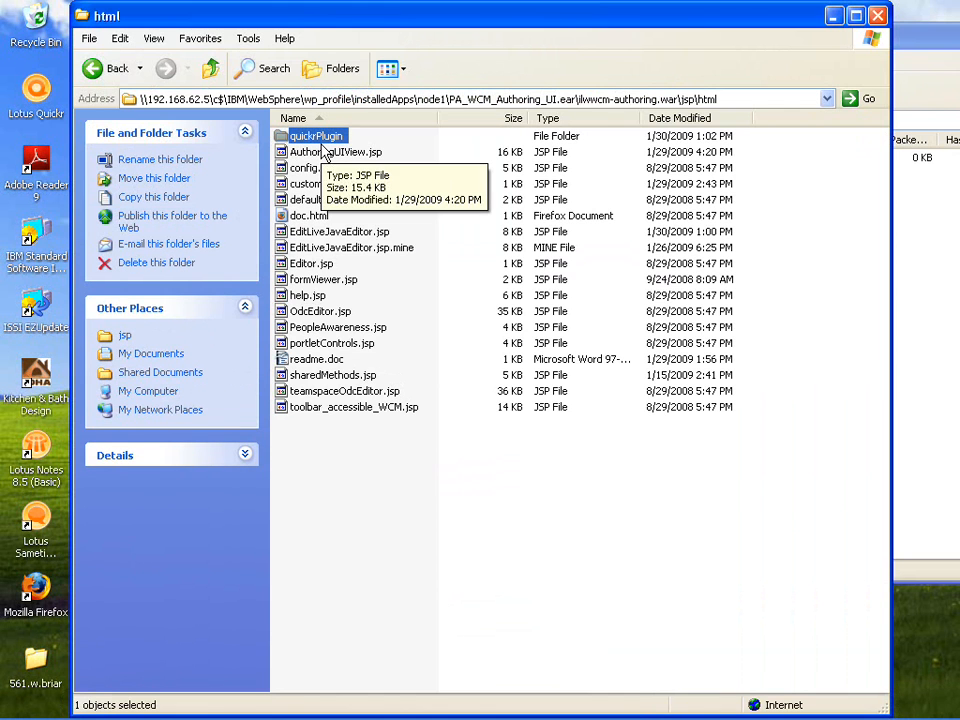
{"action": "left_click", "coordinate": [373, 240]}
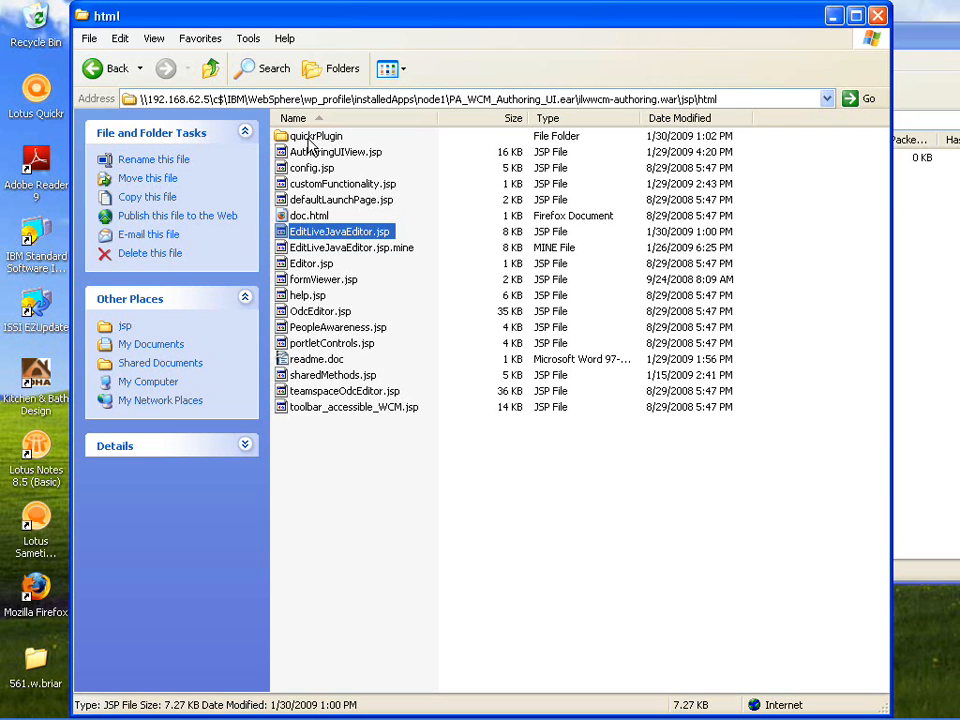
Step: Open sample_eljconfig3.xml from the ilwwcm-authoring.war\res\editlivejava folder in Notepad++
{"action": "left_click", "coordinate": [208, 78]}
{"action": "left_click", "coordinate": [208, 70]}
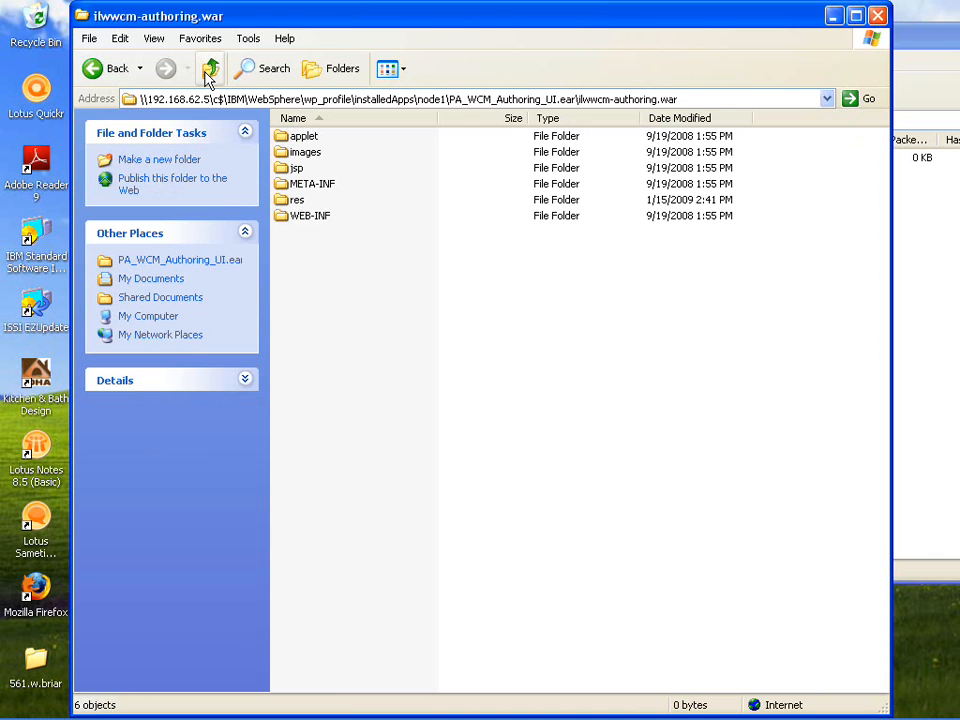
{"action": "double_click", "coordinate": [294, 200]}
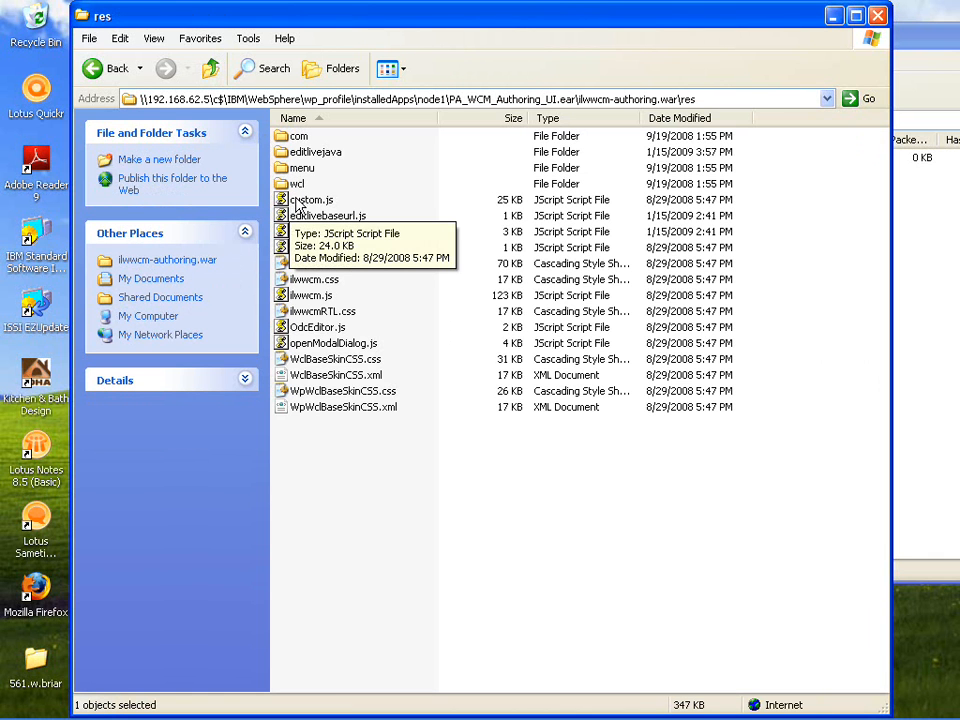
{"action": "double_click", "coordinate": [321, 156]}
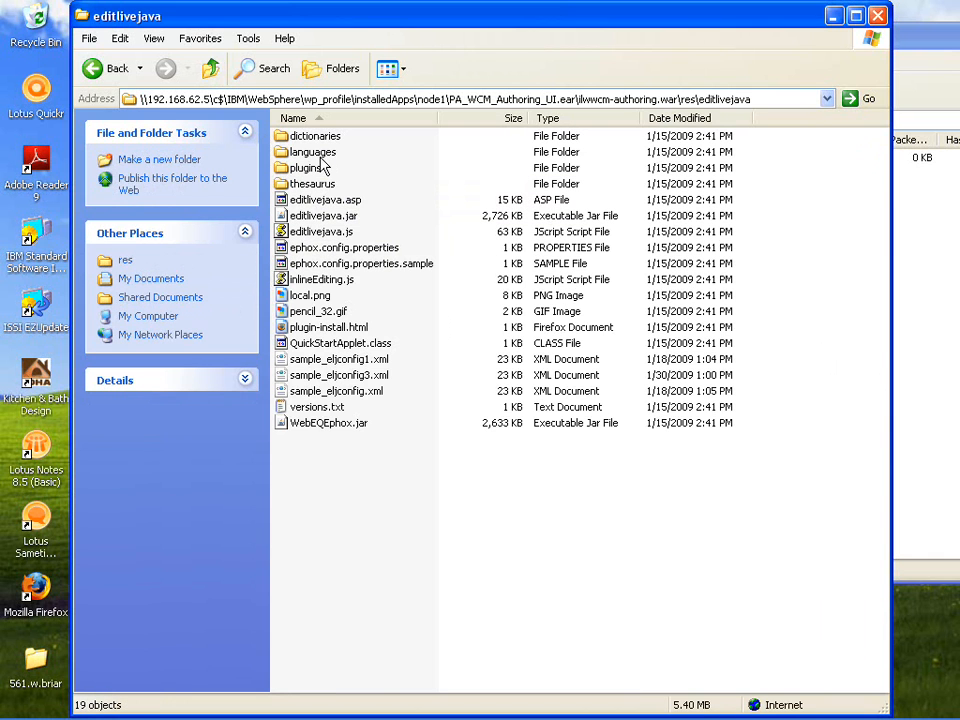
{"action": "left_click", "coordinate": [349, 391]}
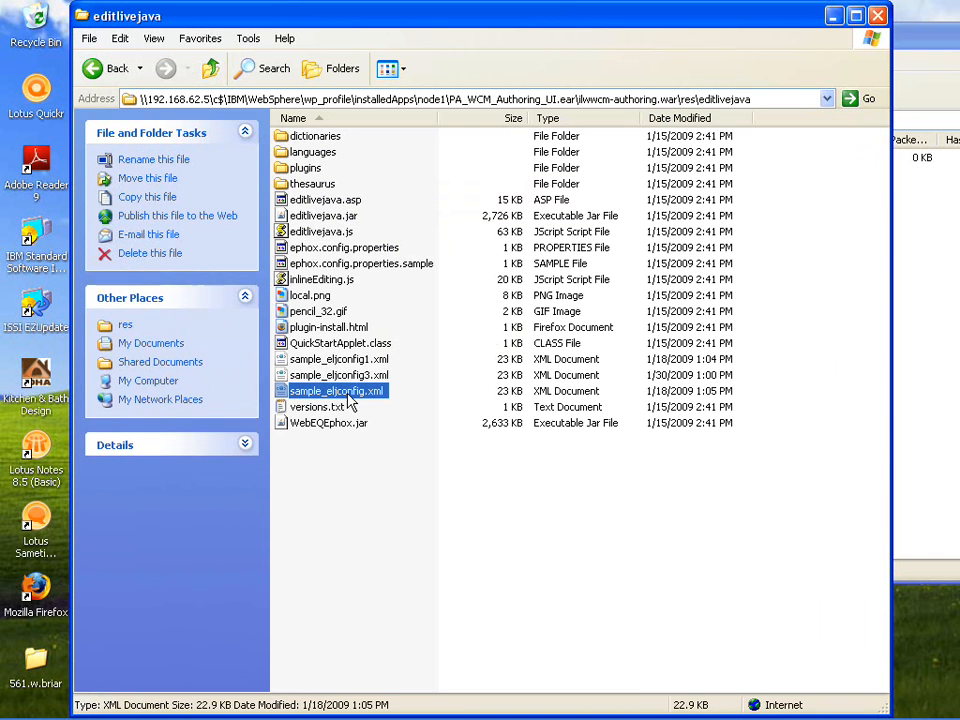
{"action": "key", "text": "Up"}
{"action": "right_click", "coordinate": [348, 382]}
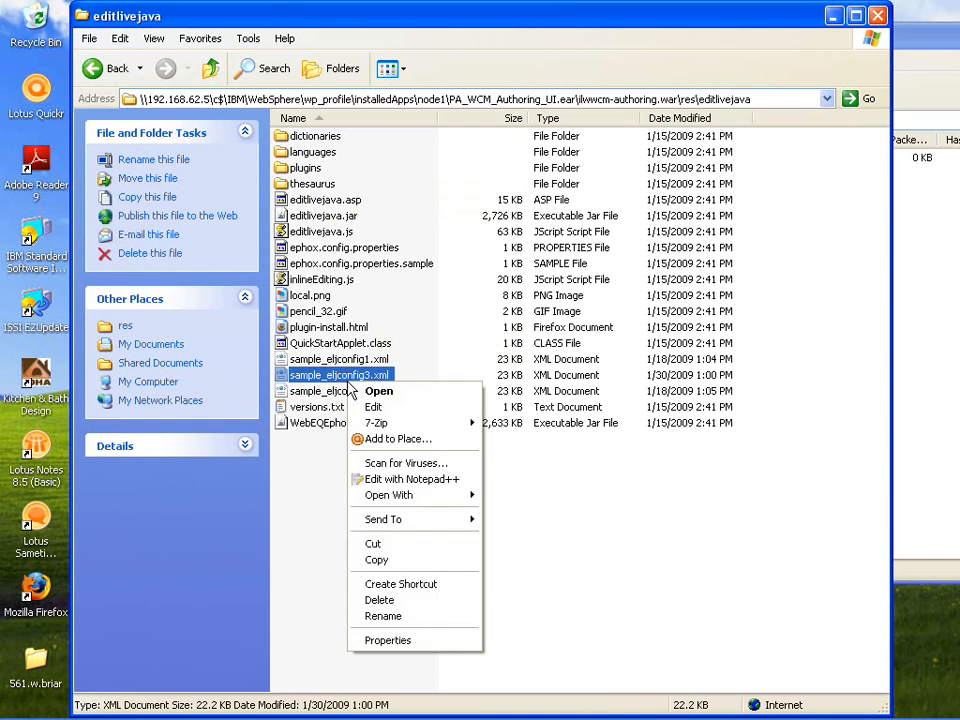
{"action": "left_click", "coordinate": [420, 479]}
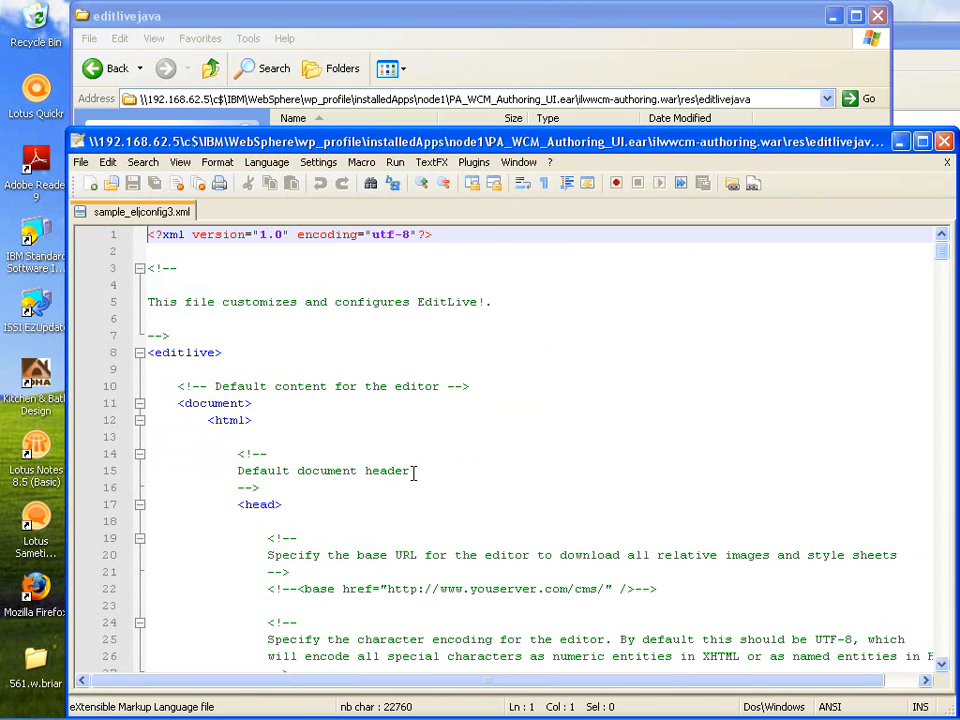
{"action": "left_click_drag", "start_coordinate": [318, 135], "coordinate": [307, 5]}
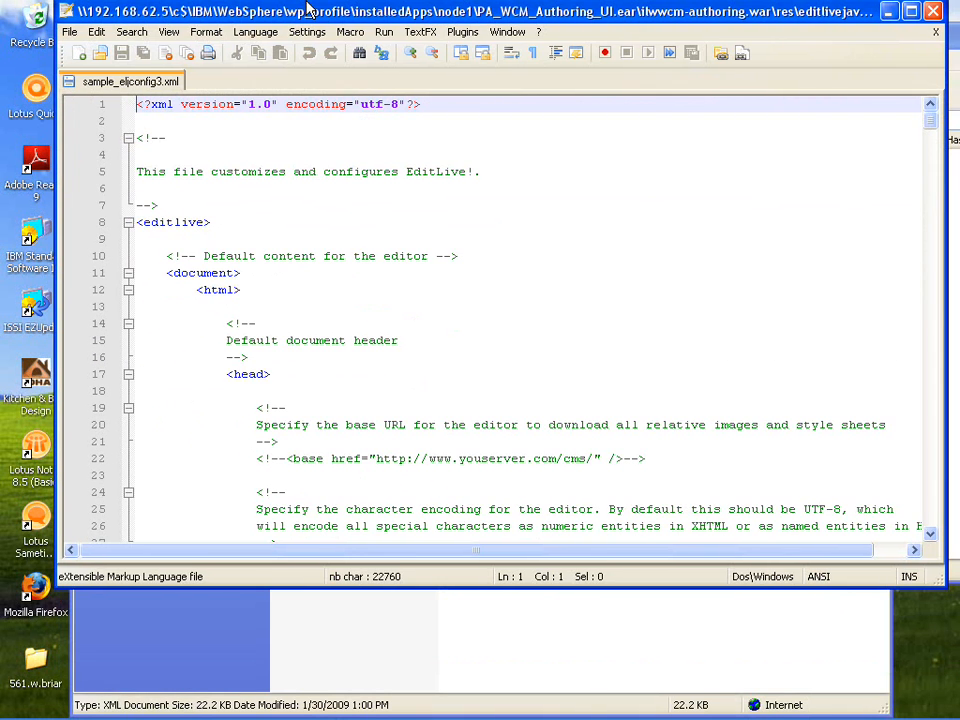
Step: Find insertmenu in the configuration file and add an empty line after the insertcomment item of the ephox_insertmenu menu
{"action": "scroll", "coordinate": [365, 362], "scroll_direction": "down", "scroll_amount": 5}
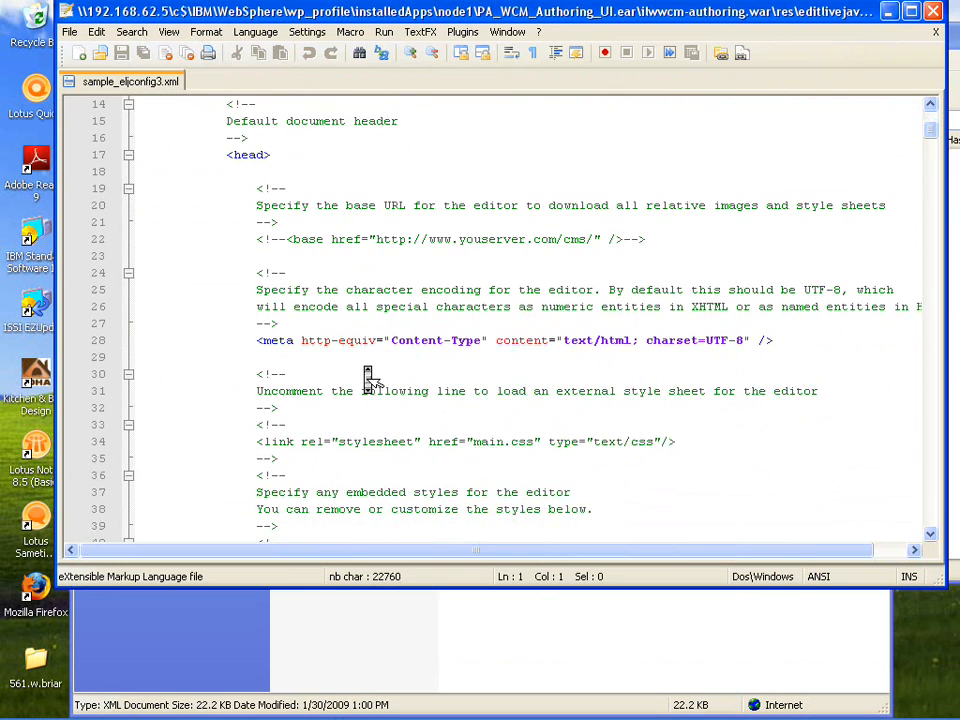
{"action": "key", "text": "ctrl+f"}
{"action": "type", "text": "insertmenu"}
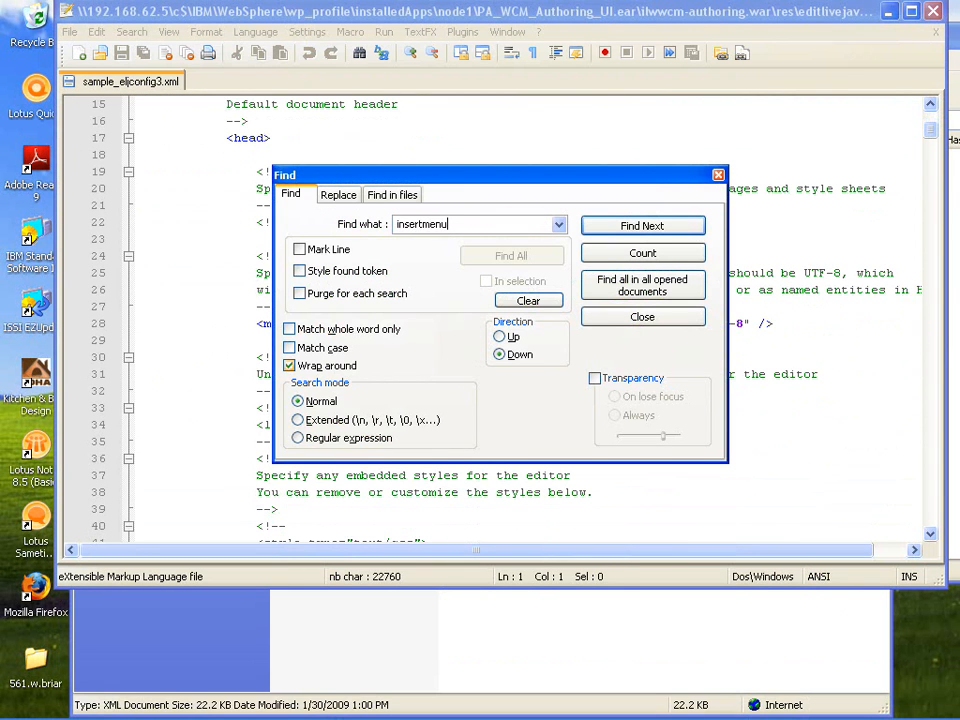
{"action": "key", "text": "Return"}
{"action": "left_click", "coordinate": [655, 314]}
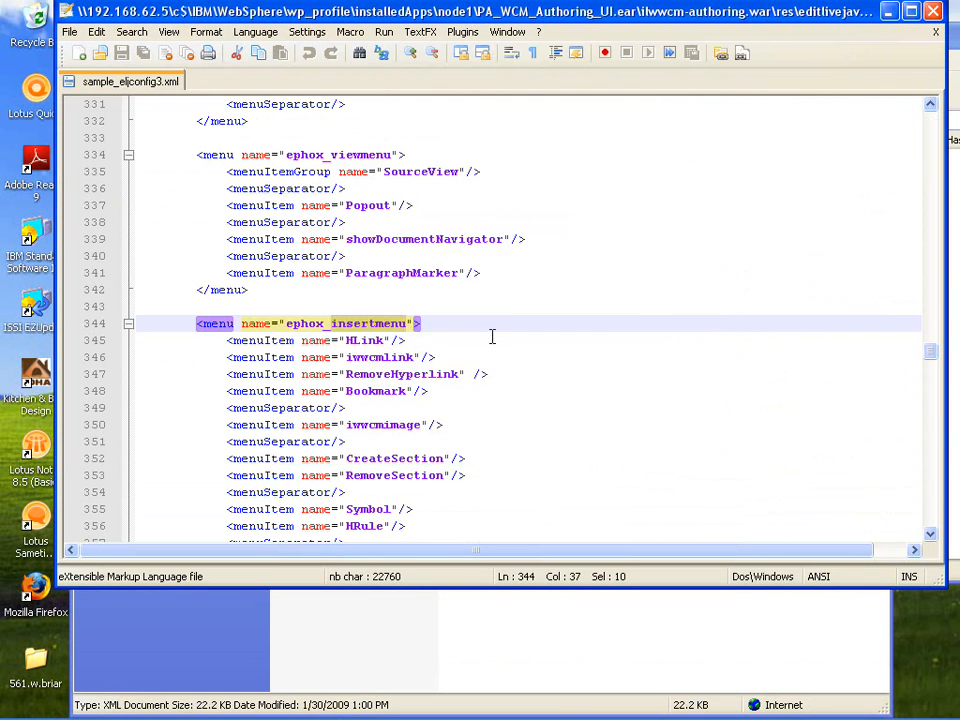
{"action": "scroll", "coordinate": [498, 332], "scroll_direction": "down", "scroll_amount": 3}
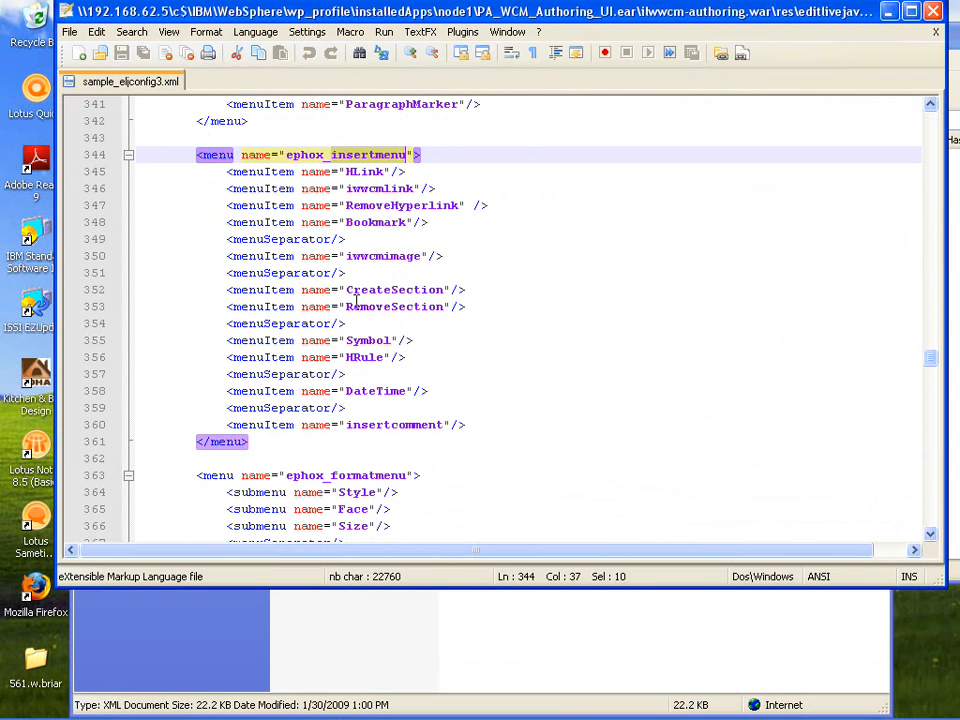
{"action": "left_click", "coordinate": [477, 421]}
{"action": "key", "text": "Return"}
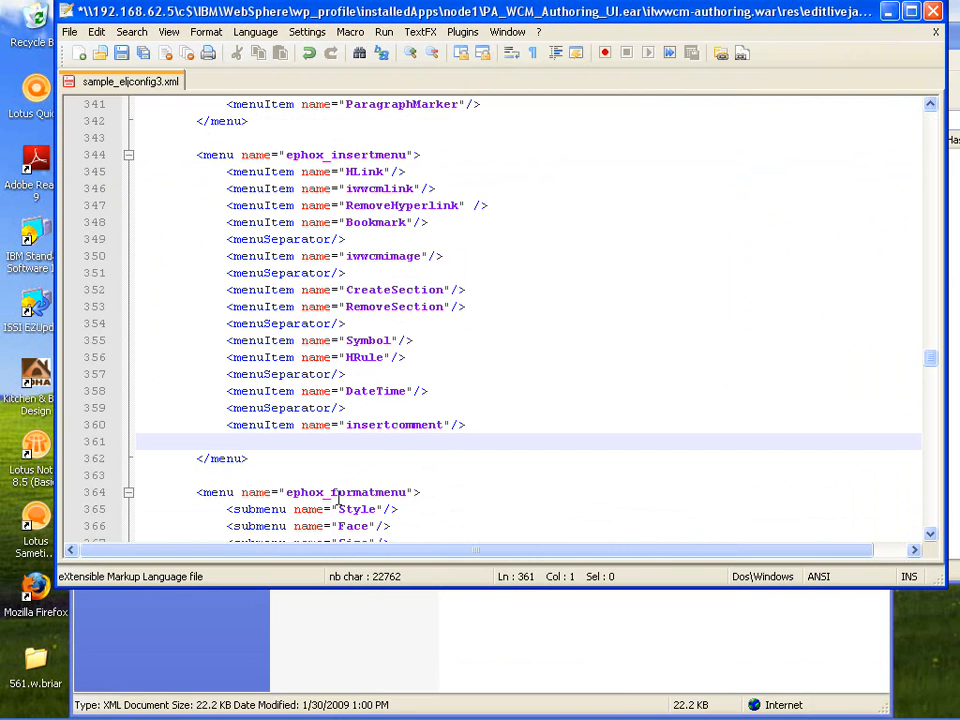
Step: Switch to Firefox, return to the release's file page, and open the SampleSites project's wiki home page
{"action": "mouse_move", "coordinate": [403, 713]}
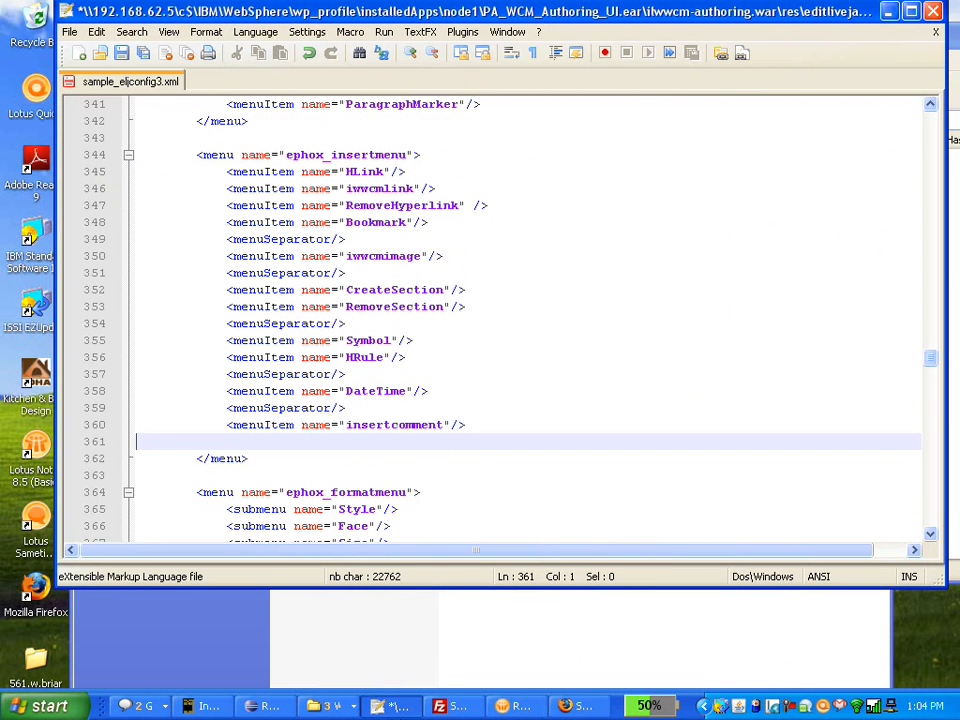
{"action": "left_click", "coordinate": [578, 707]}
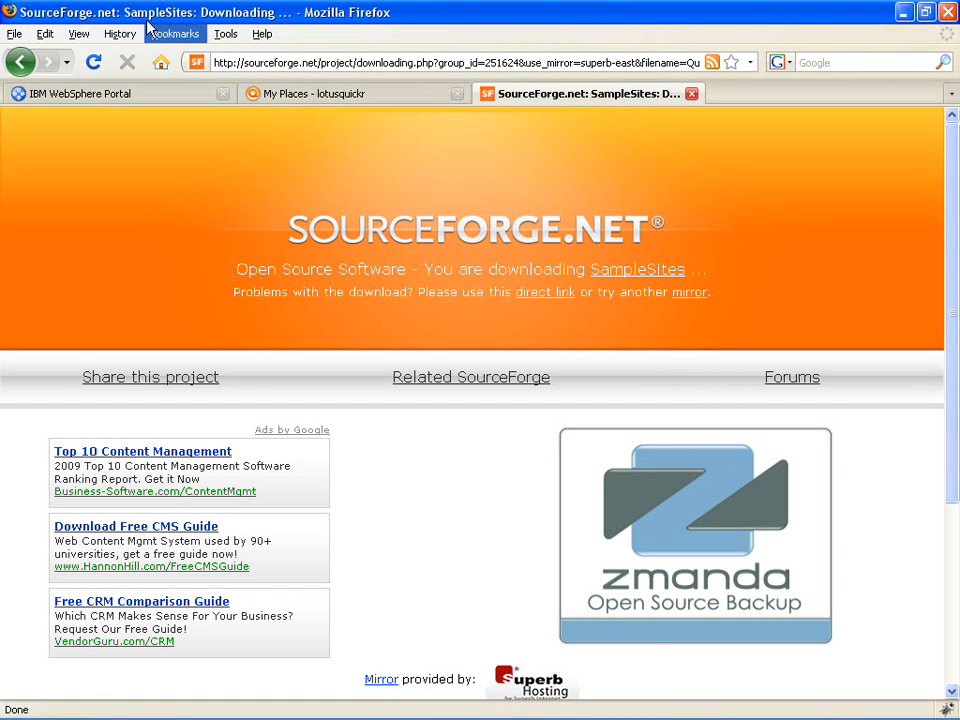
{"action": "left_click", "coordinate": [22, 61]}
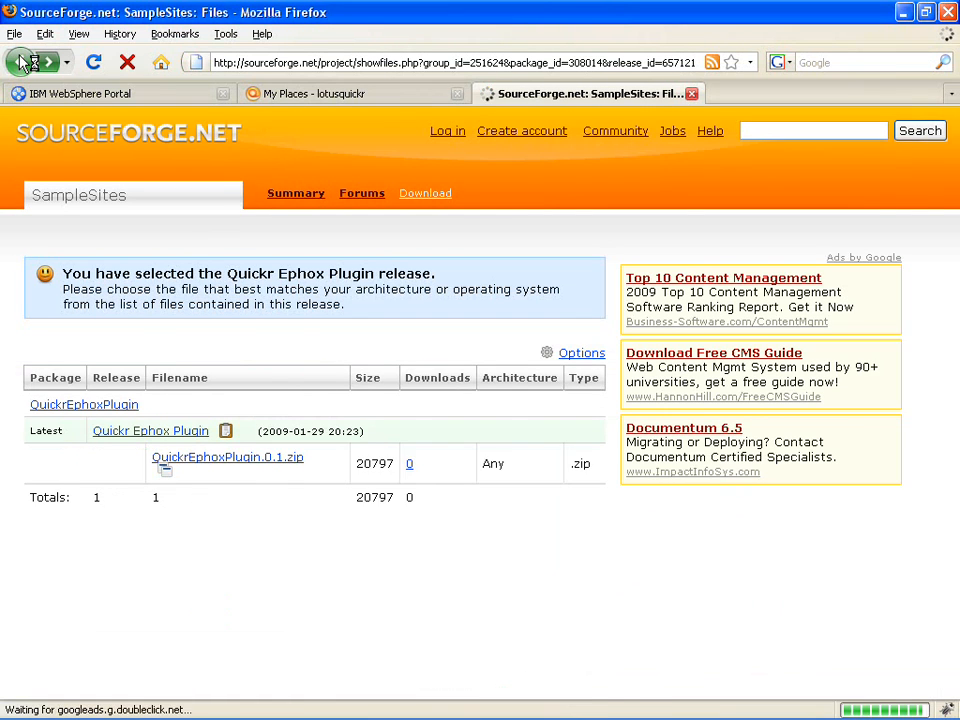
{"action": "mouse_move", "coordinate": [849, 192]}
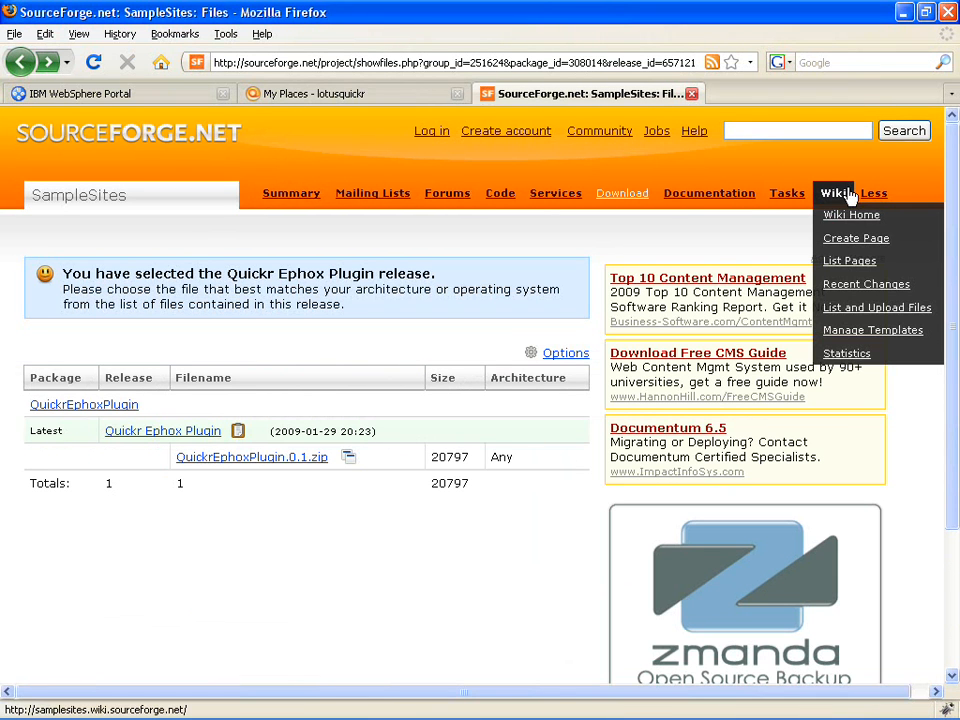
{"action": "left_click", "coordinate": [848, 216]}
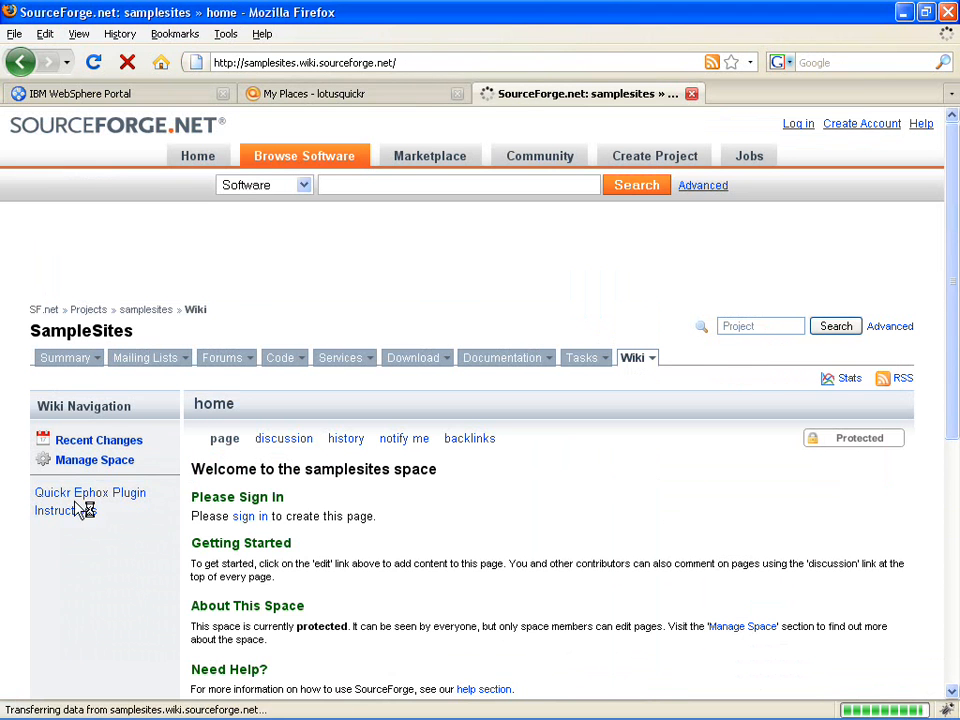
Step: Open the wiki's Quickr Ephox Plugin Instructions page and copy the complete customMenuItem block for showQuickrDlg
{"action": "left_click", "coordinate": [66, 512]}
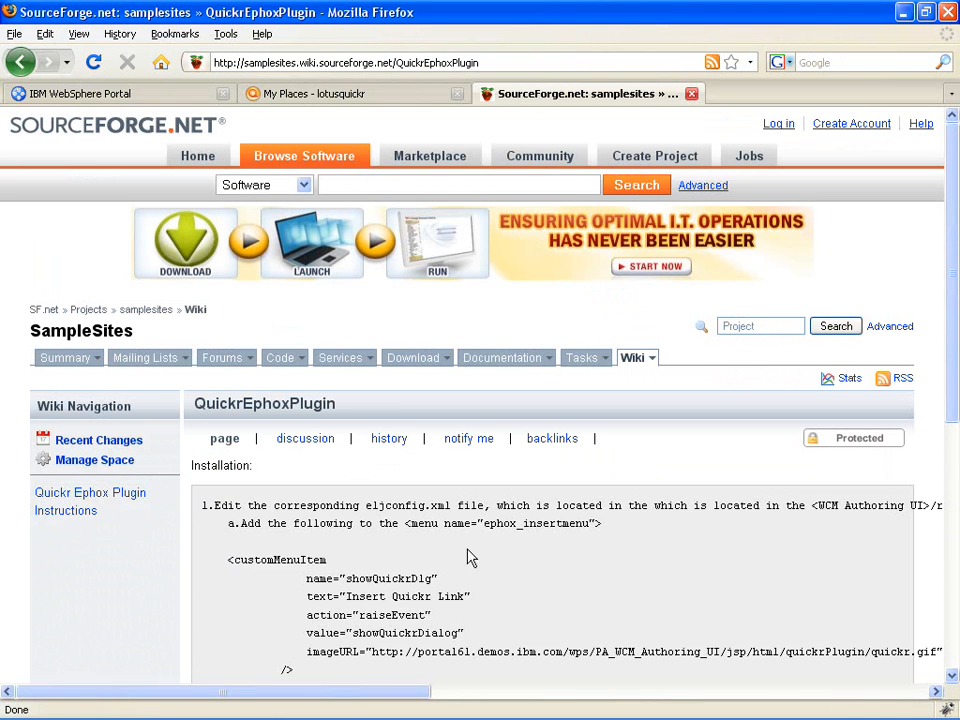
{"action": "scroll", "coordinate": [548, 562], "scroll_direction": "down", "scroll_amount": 1}
{"action": "scroll", "coordinate": [548, 562], "scroll_direction": "down", "scroll_amount": 4}
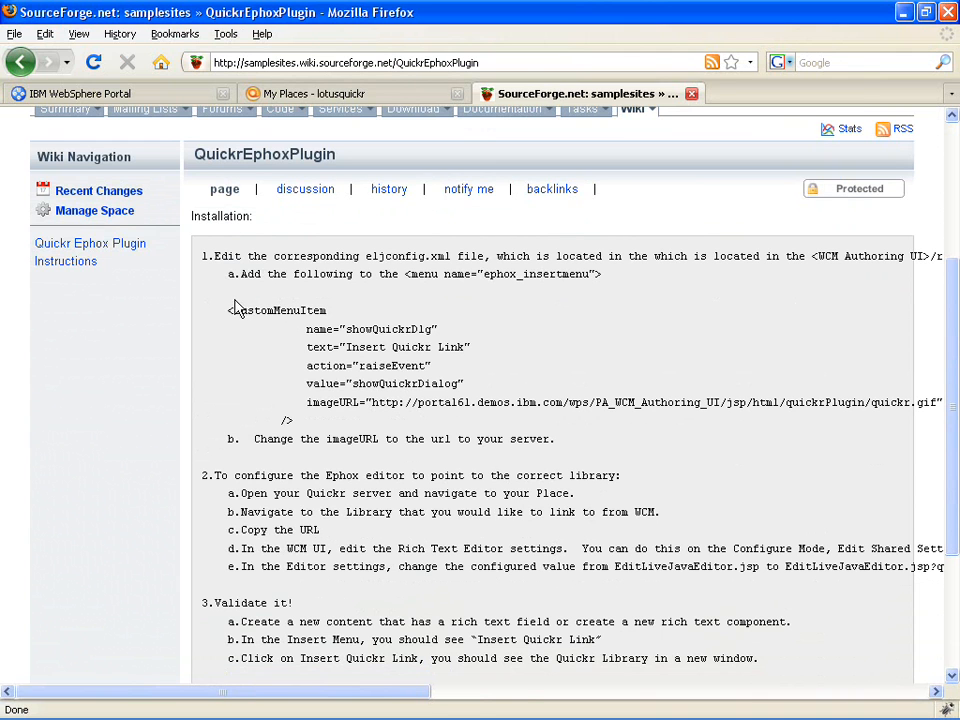
{"action": "left_click_drag", "start_coordinate": [227, 310], "coordinate": [324, 430]}
{"action": "key", "text": "ctrl+c"}
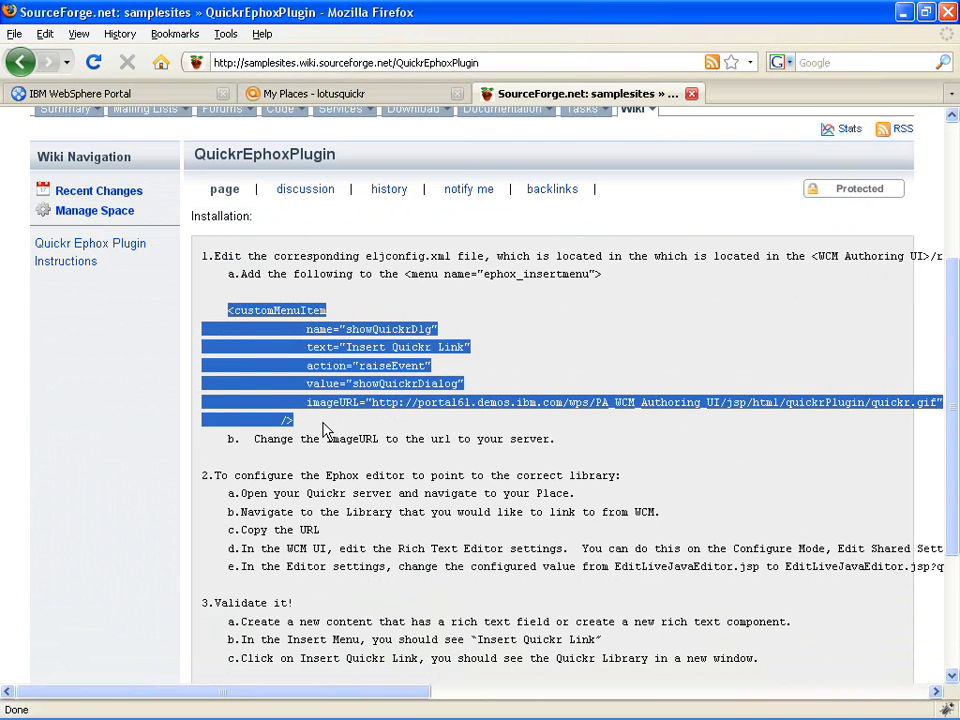
{"action": "left_click", "coordinate": [369, 402]}
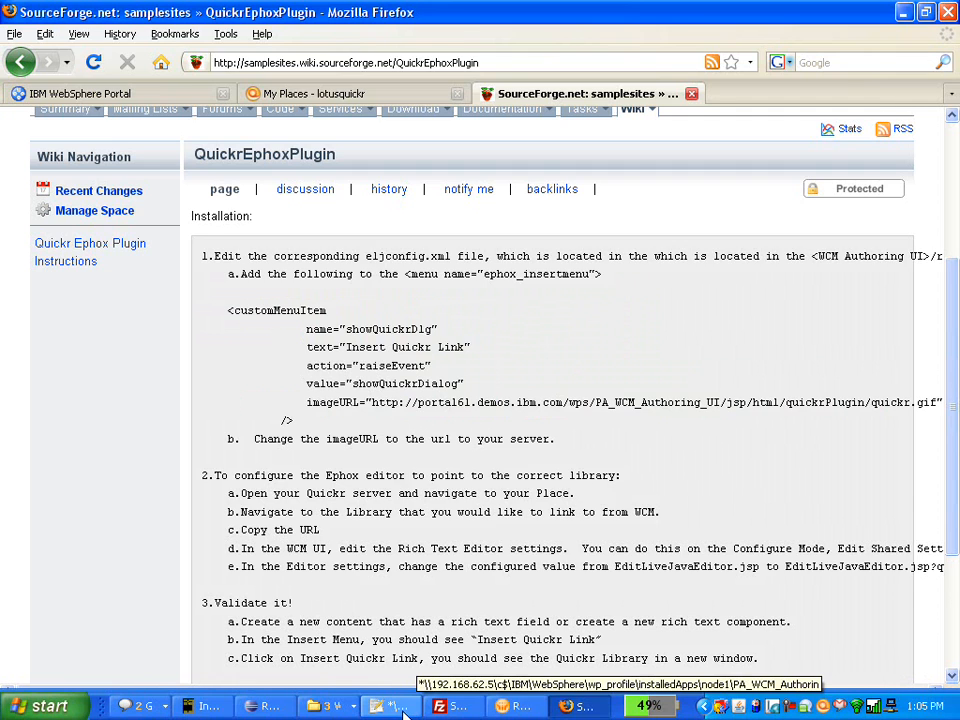
Step: Switch to Notepad++, paste the customMenuItem block below insertcomment in the ephox_insertmenu menu, and save sample_eljconfig3.xml
{"action": "left_click", "coordinate": [397, 706]}
{"action": "left_click", "coordinate": [238, 440]}
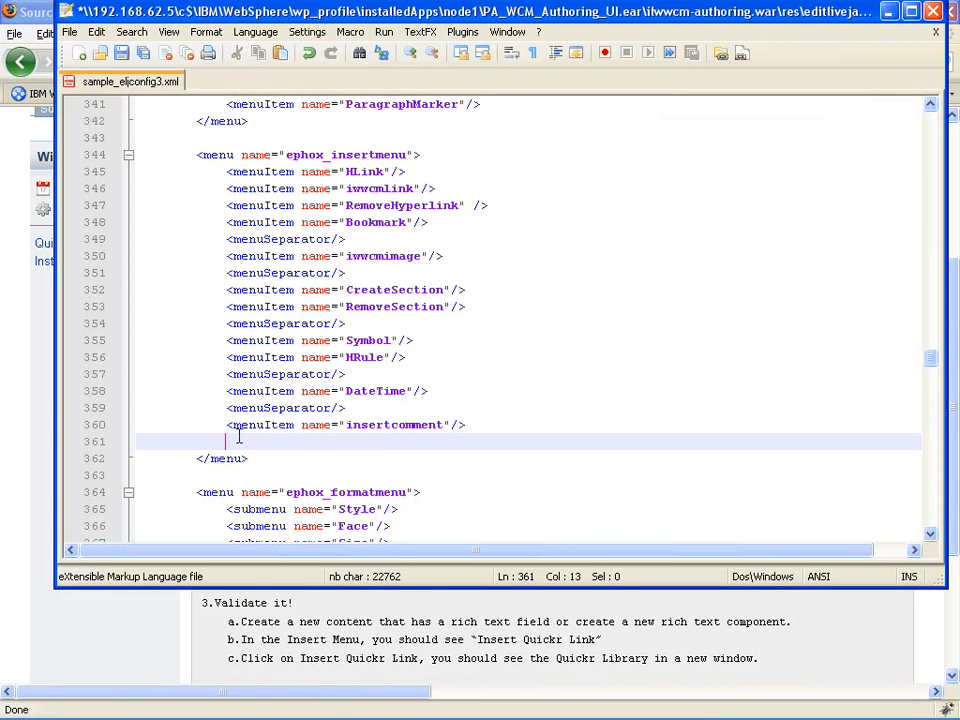
{"action": "key", "text": "ctrl+v"}
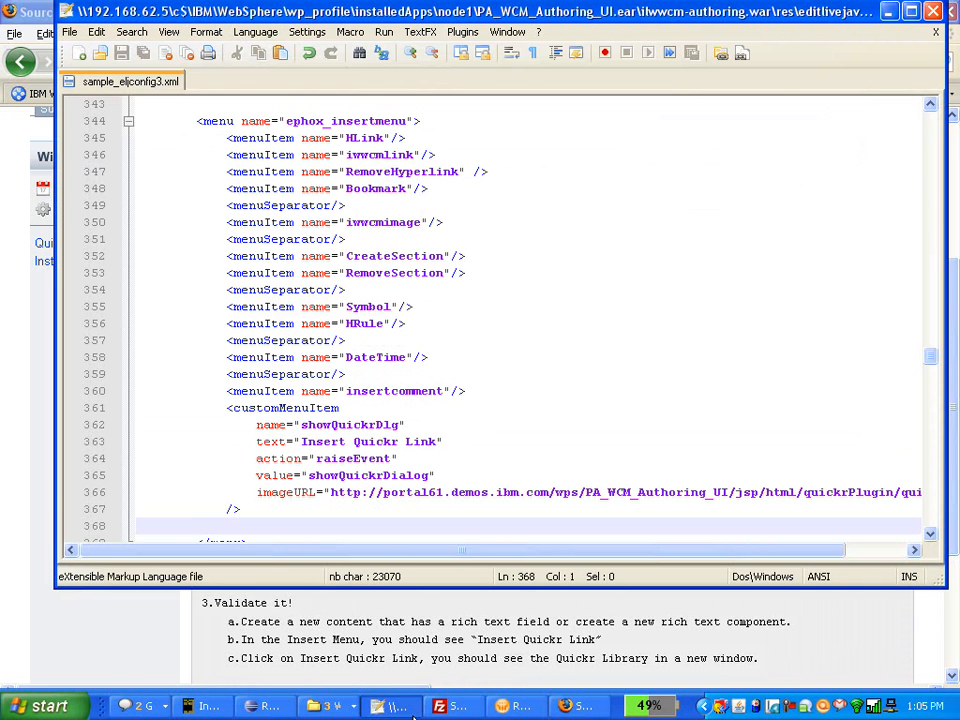
Step: Switch to the editlivejava folder window and go to the jsp\html folder of ilwwcm-authoring.war
{"action": "left_click", "coordinate": [338, 706]}
{"action": "left_click", "coordinate": [345, 680]}
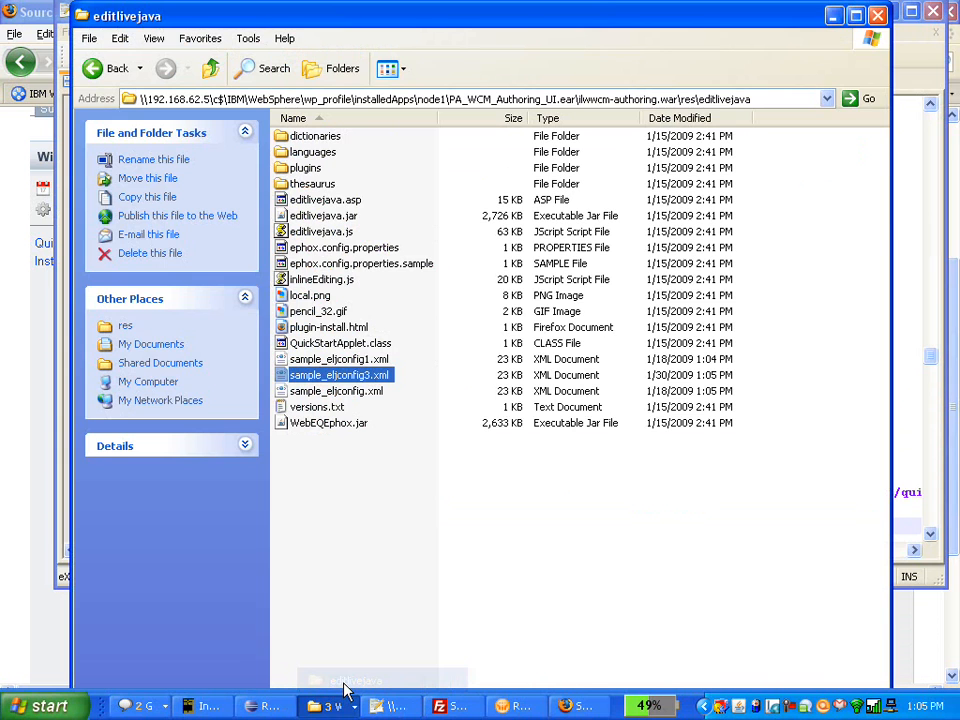
{"action": "left_click", "coordinate": [210, 70]}
{"action": "left_click", "coordinate": [210, 70]}
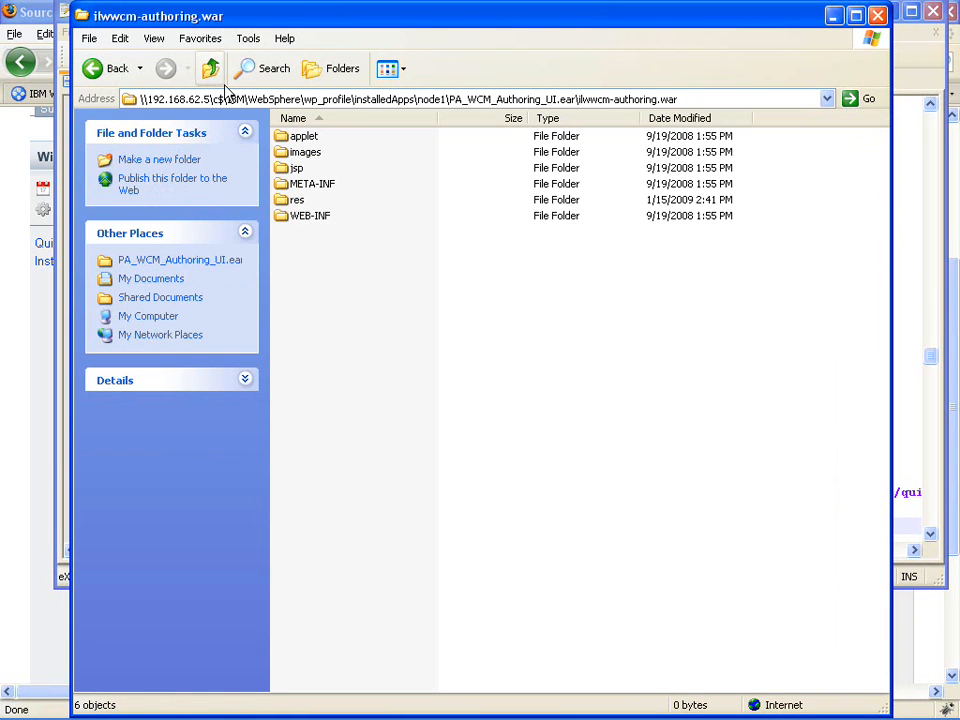
{"action": "double_click", "coordinate": [296, 168]}
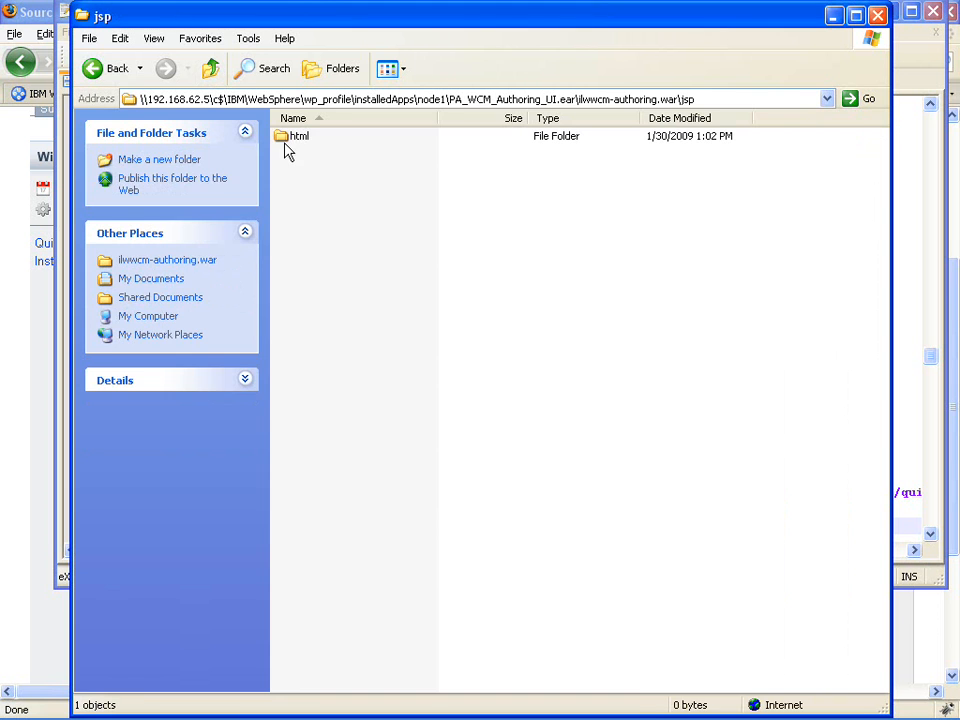
{"action": "double_click", "coordinate": [290, 138]}
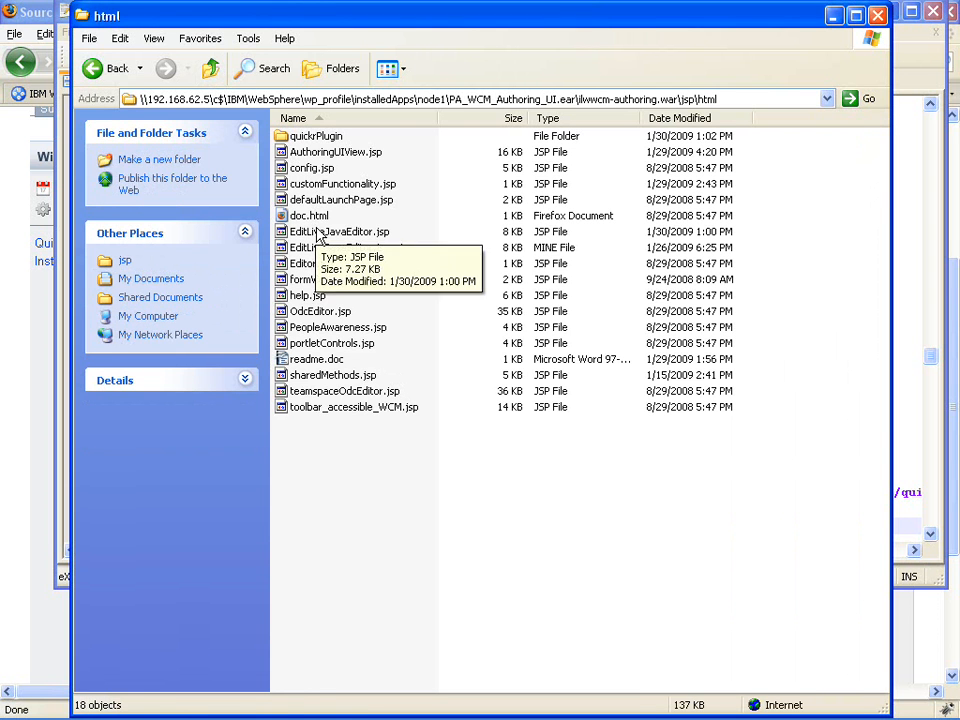
Step: Open EditLiveJavaEditor.jsp in Notepad++, make a trivial whitespace edit at the beginning, and save the file again
{"action": "left_click", "coordinate": [317, 232]}
{"action": "right_click", "coordinate": [318, 231]}
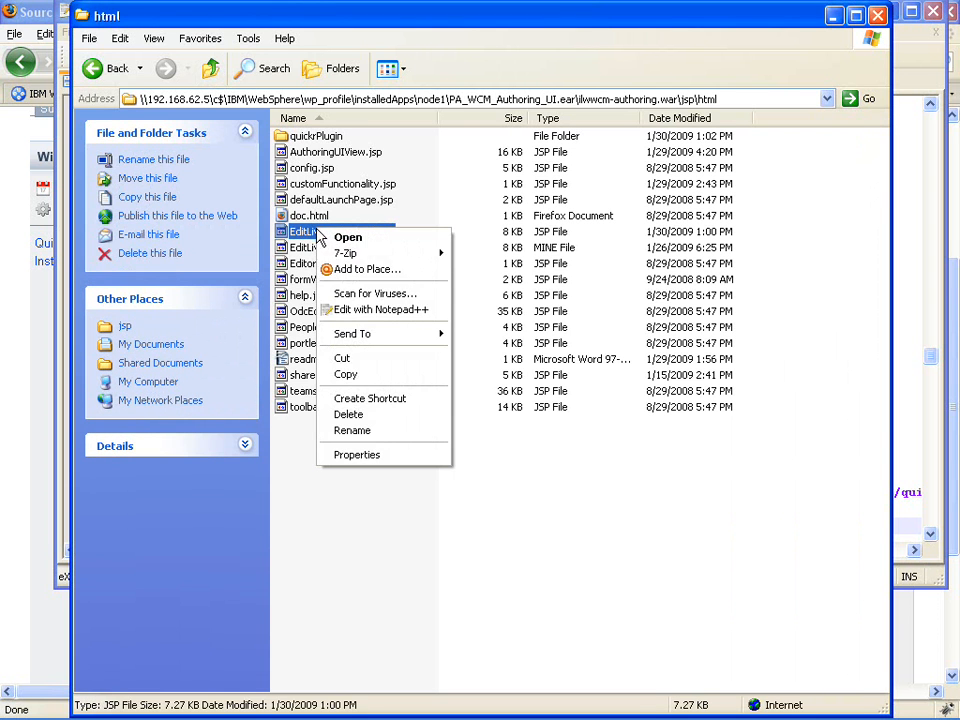
{"action": "left_click", "coordinate": [389, 318]}
{"action": "key", "text": "BackSpace"}
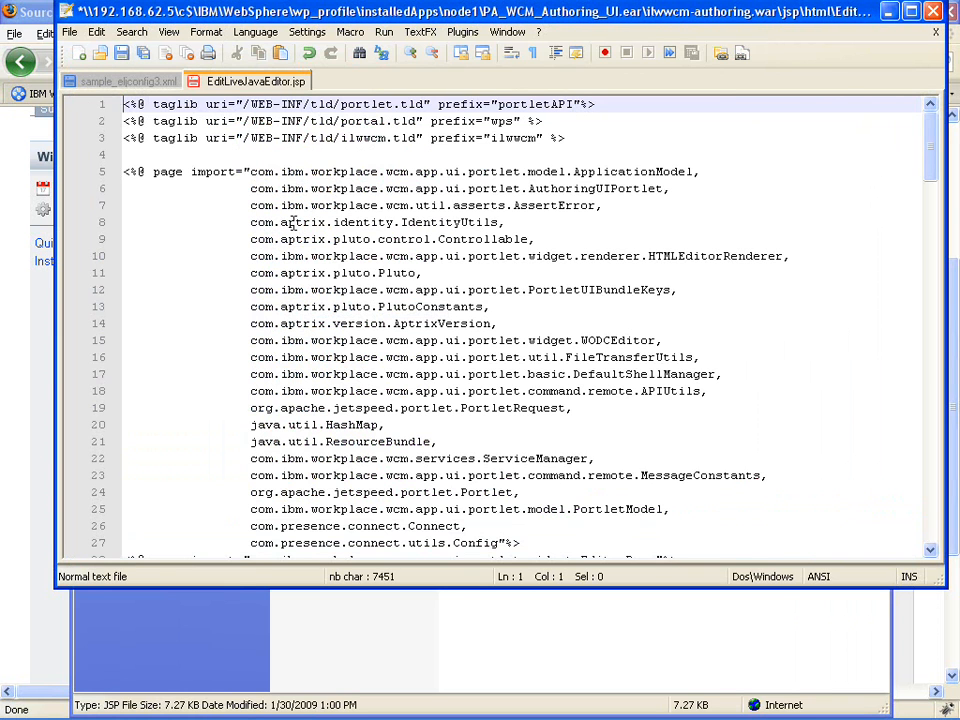
{"action": "key", "text": "ctrl+s"}
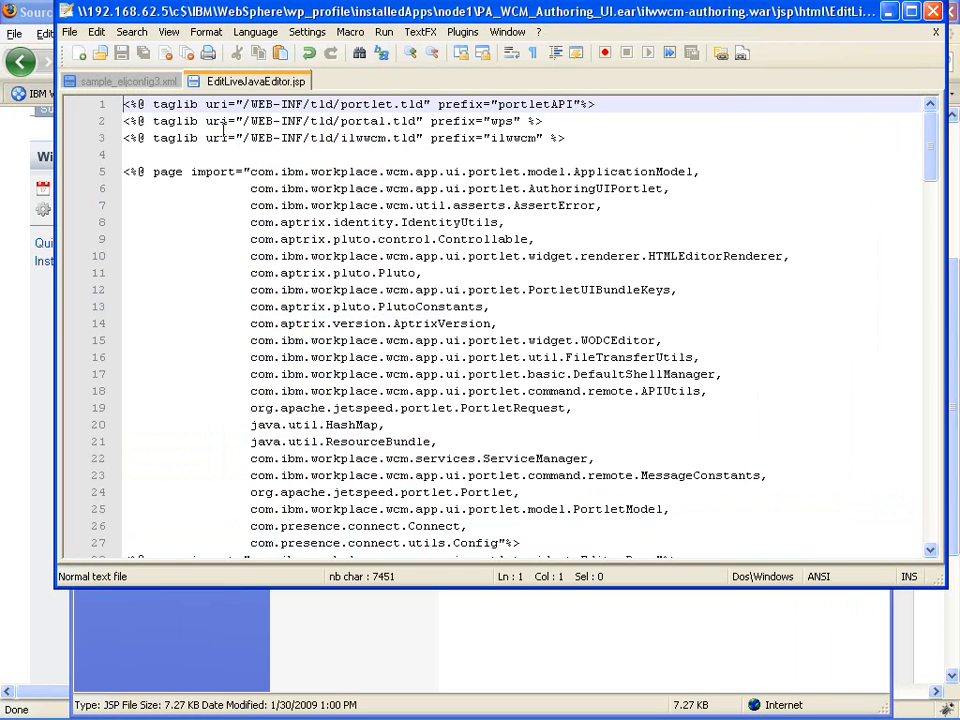
Step: Switch to Firefox's IBM WebSphere Portal page and check which insert commands the Rich Text Element editor offers
{"action": "left_click", "coordinate": [24, 12]}
{"action": "left_click", "coordinate": [80, 96]}
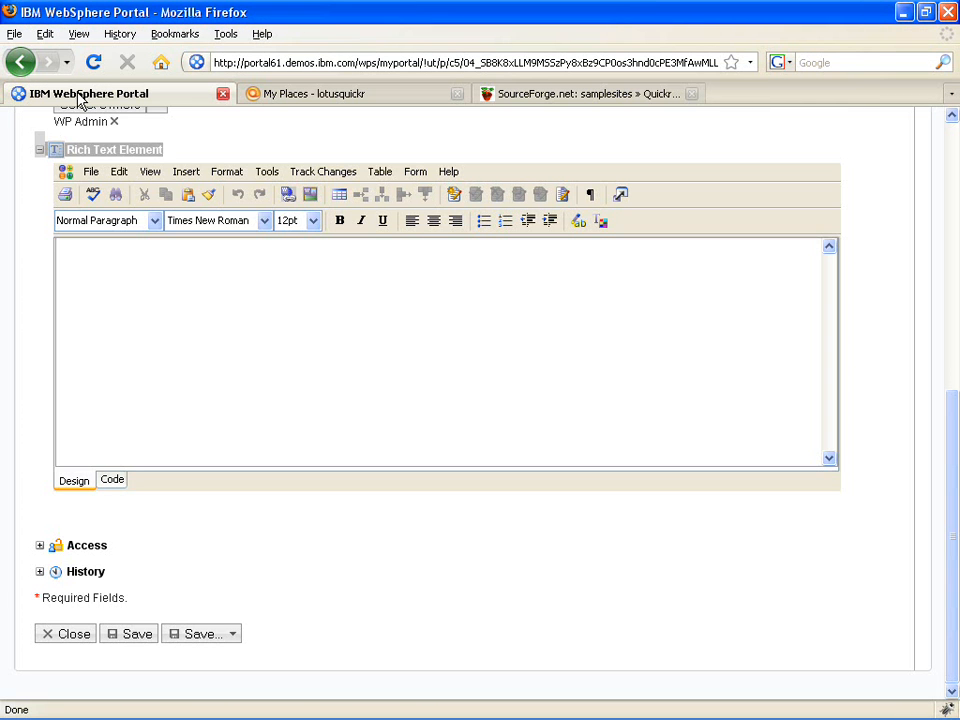
{"action": "left_click", "coordinate": [187, 173]}
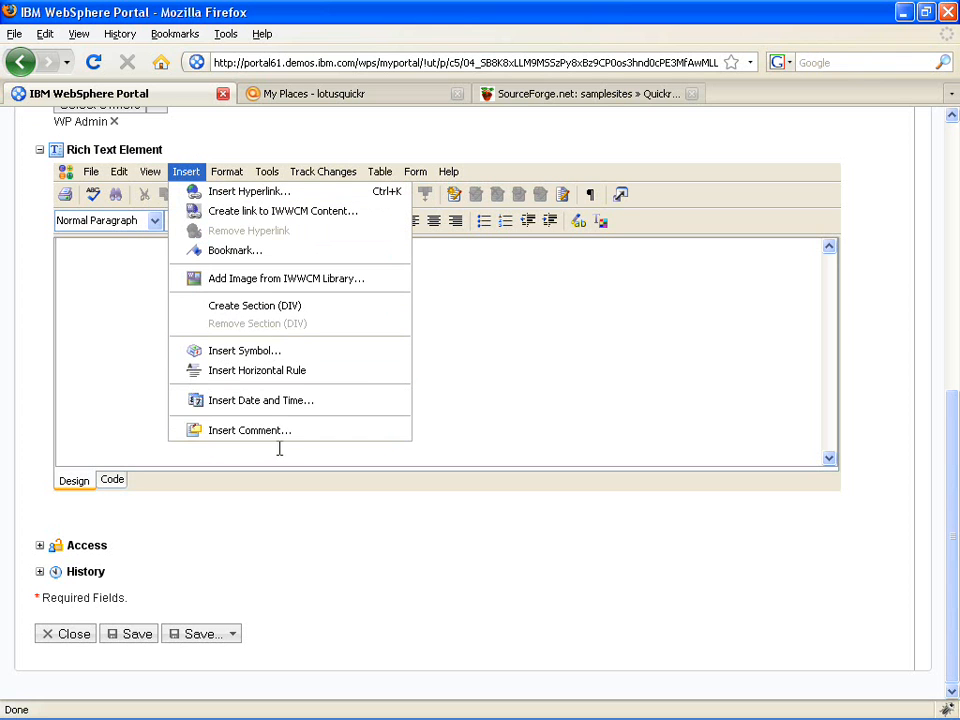
{"action": "left_click", "coordinate": [545, 404]}
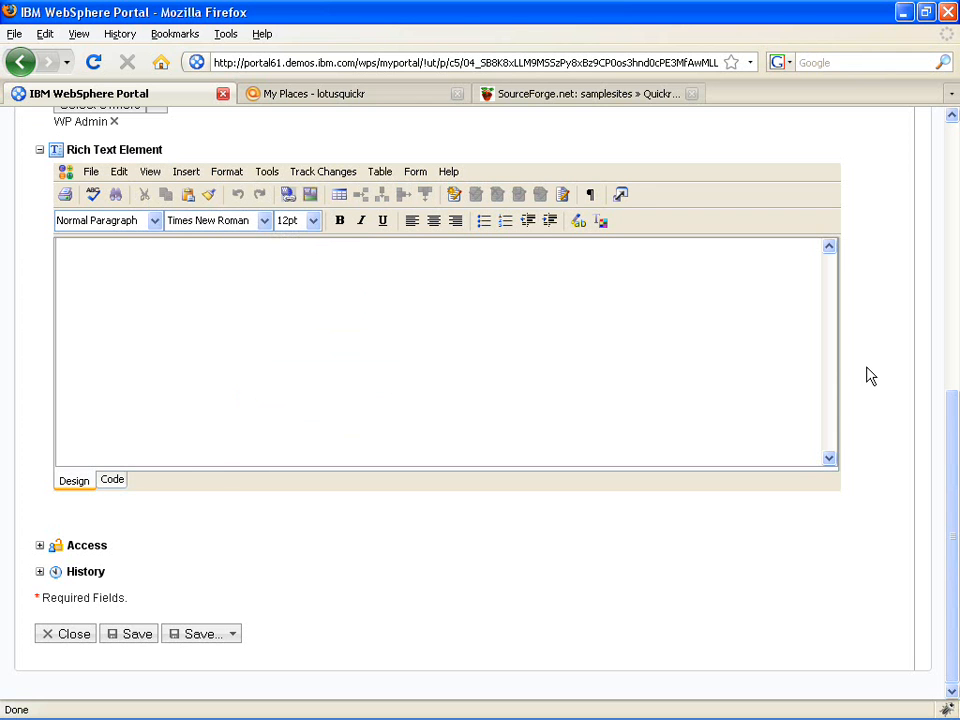
Step: Reload the portal page, resending its data, and check the rich text editor's insert commands for Insert Quickr Link
{"action": "scroll", "coordinate": [544, 150], "scroll_direction": "up", "scroll_amount": 10}
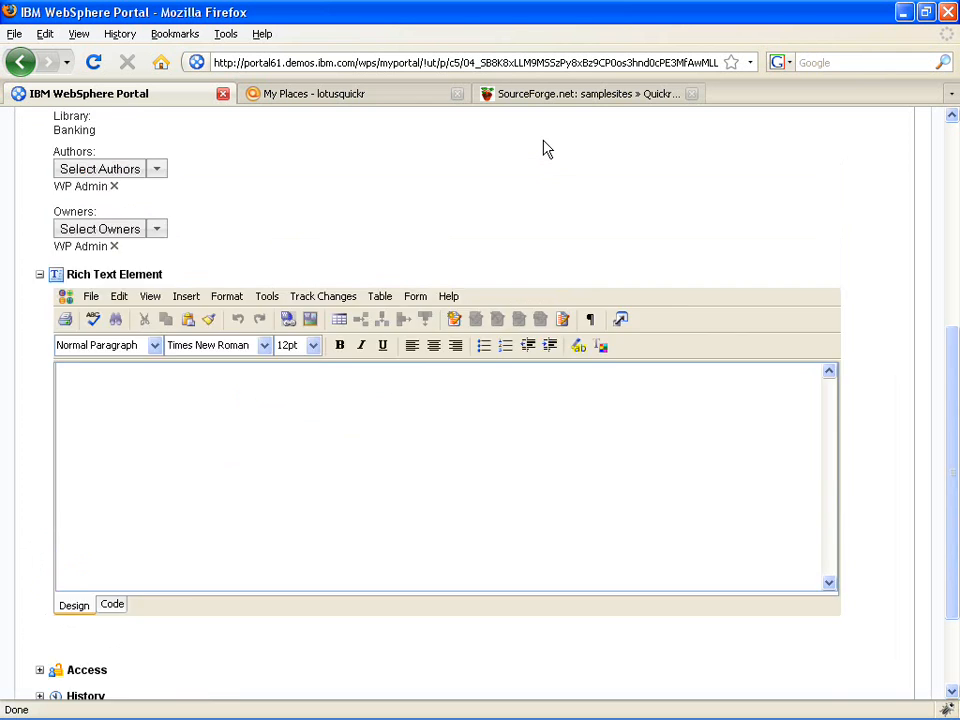
{"action": "left_click", "coordinate": [94, 65]}
{"action": "key", "text": "Return"}
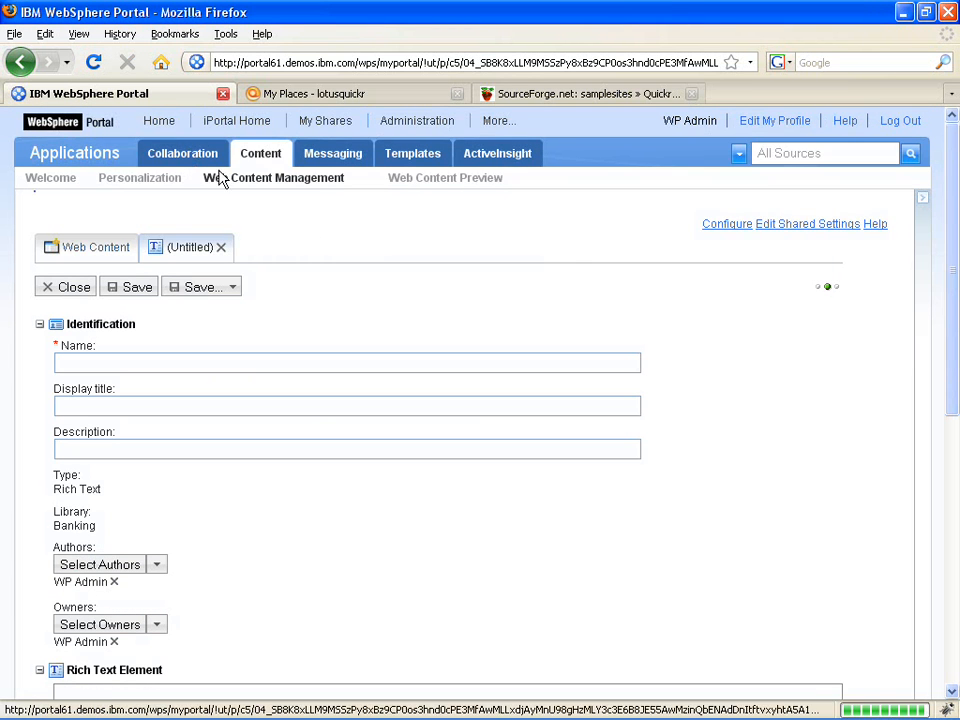
{"action": "left_click_drag", "start_coordinate": [955, 369], "coordinate": [958, 590]}
{"action": "left_click", "coordinate": [463, 495]}
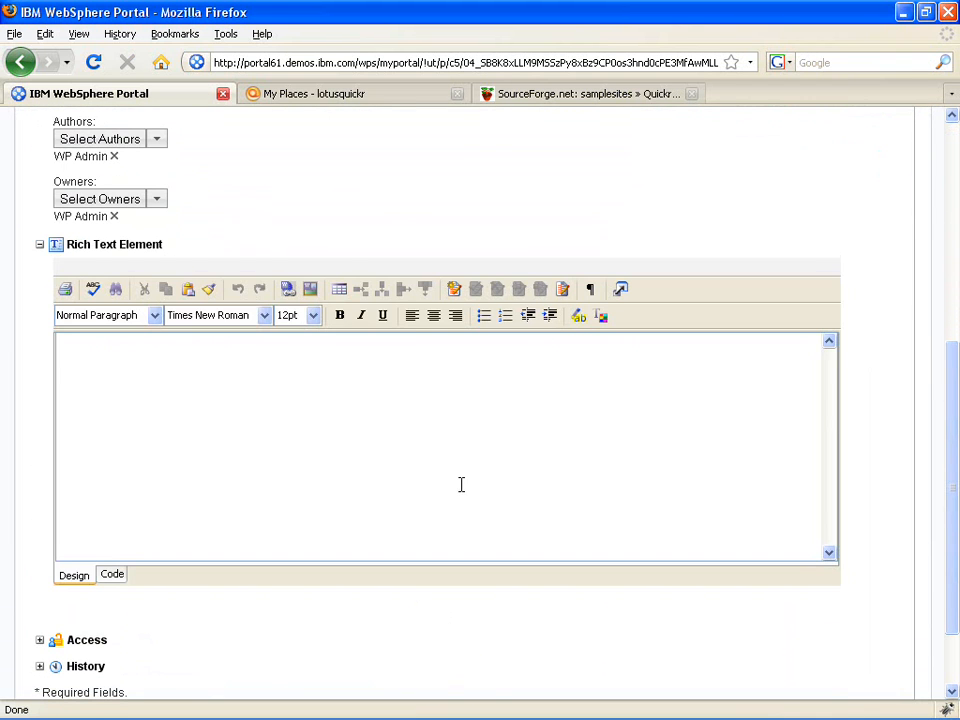
{"action": "left_click", "coordinate": [187, 266]}
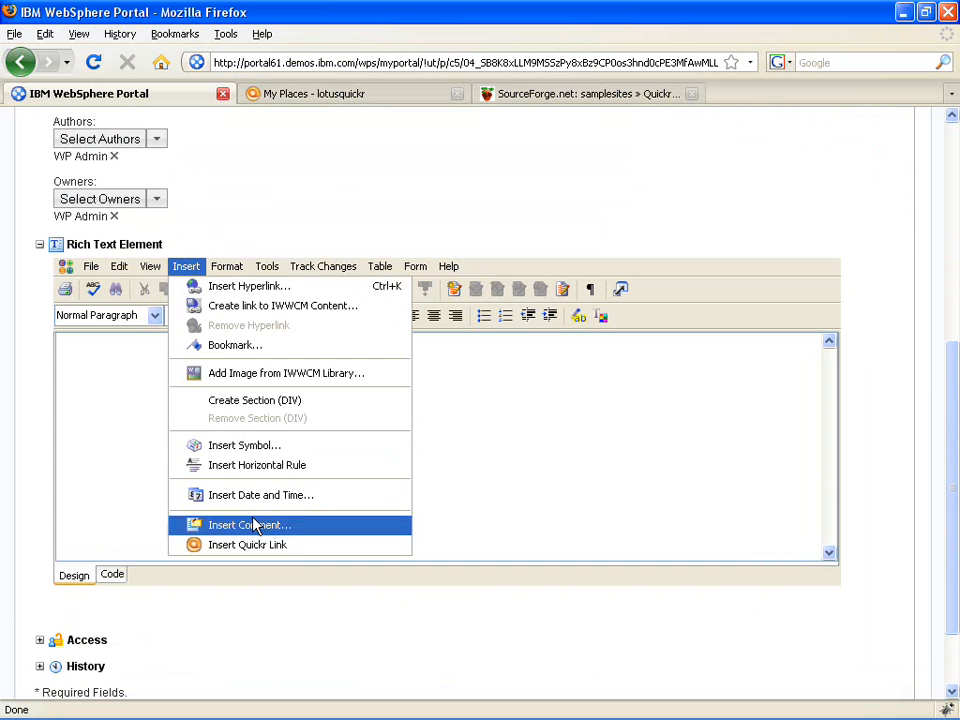
{"action": "left_click", "coordinate": [345, 211]}
Step: Open the Library of the Portal Team place in Lotus Quickr and select its full page URL
{"action": "scroll", "coordinate": [394, 214], "scroll_direction": "up", "scroll_amount": 4}
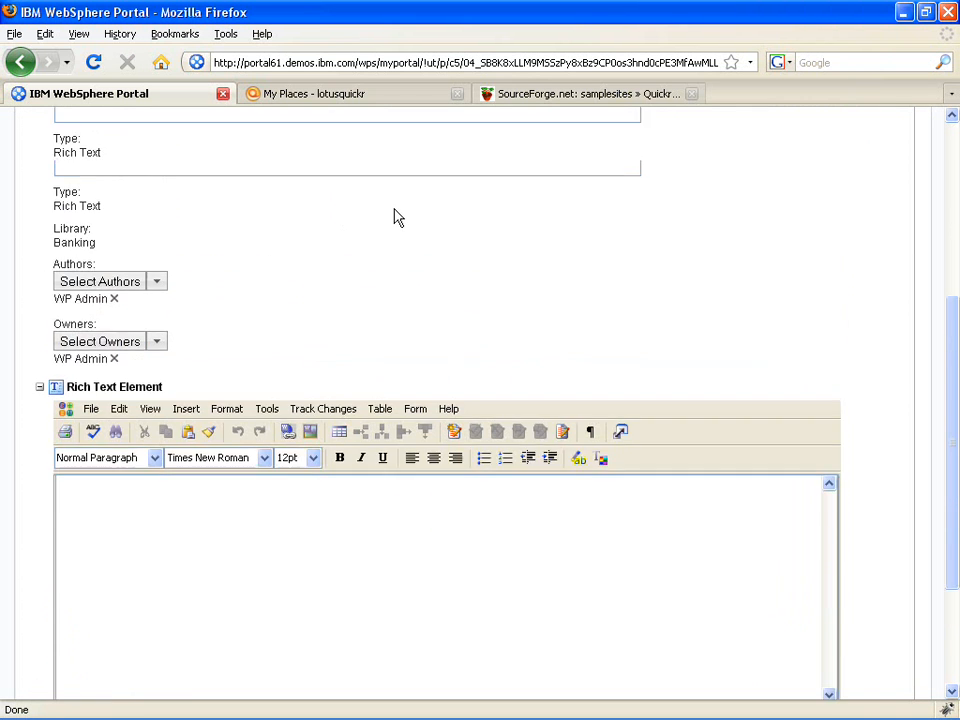
{"action": "left_click", "coordinate": [331, 94]}
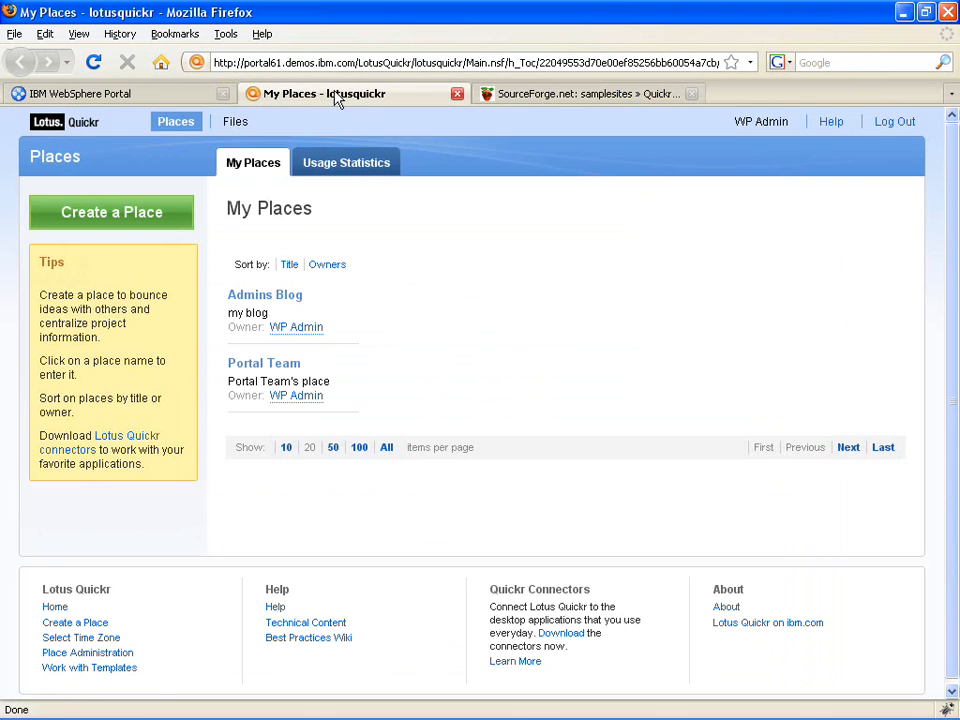
{"action": "left_click", "coordinate": [257, 371]}
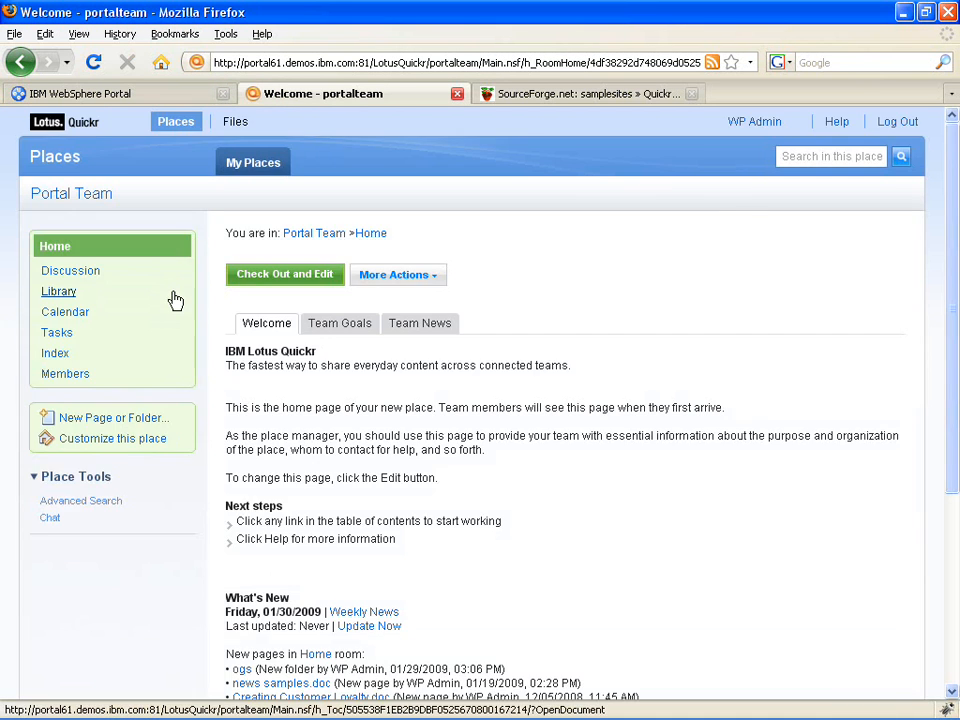
{"action": "left_click", "coordinate": [60, 293]}
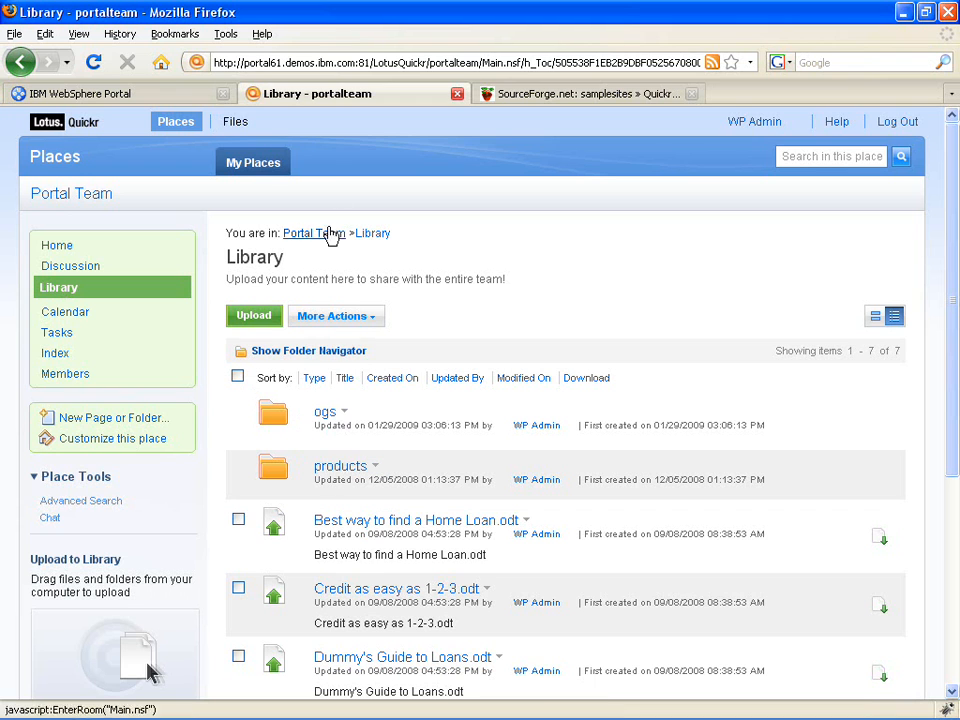
{"action": "left_click", "coordinate": [367, 64]}
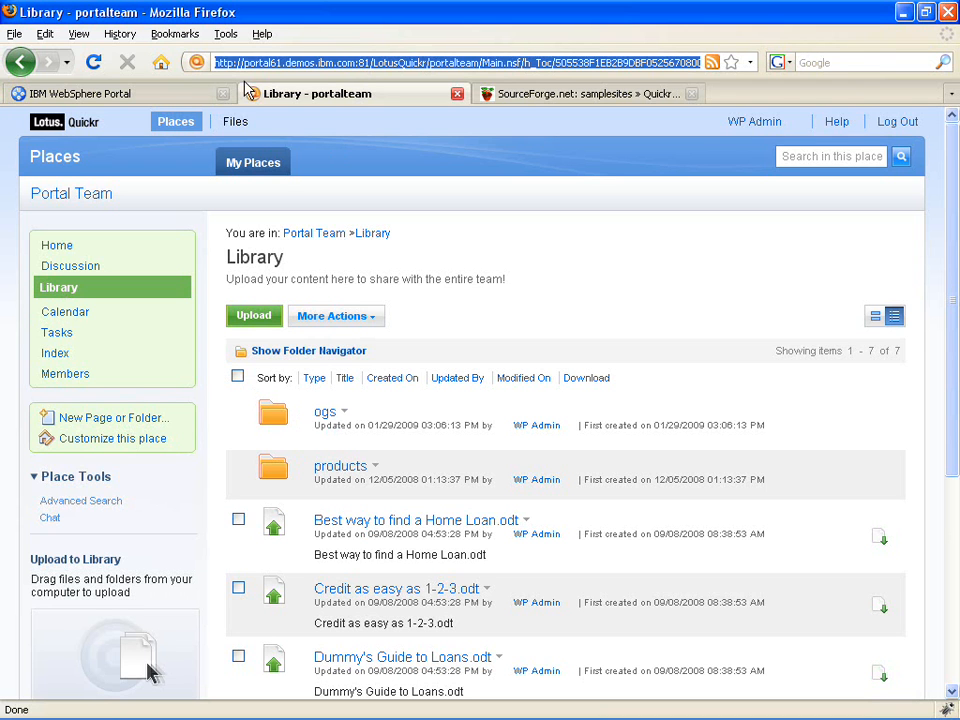
Step: Return to the portal's Web Content view and open the Product authoring template from the Banking library for editing
{"action": "left_click", "coordinate": [165, 95]}
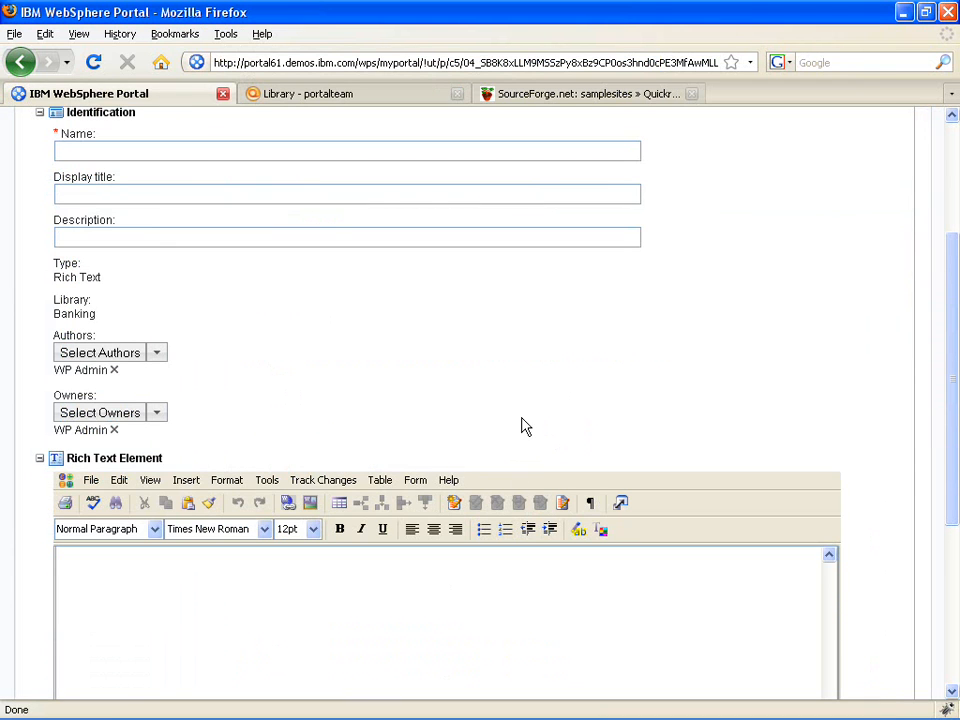
{"action": "scroll", "coordinate": [525, 427], "scroll_direction": "up", "scroll_amount": 4}
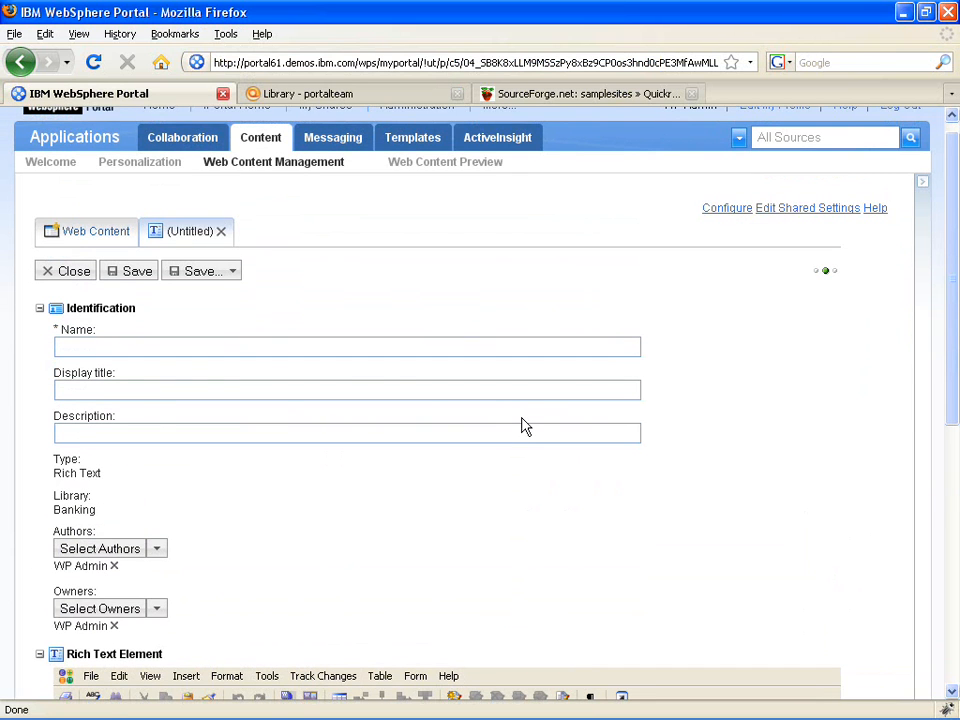
{"action": "left_click", "coordinate": [110, 245]}
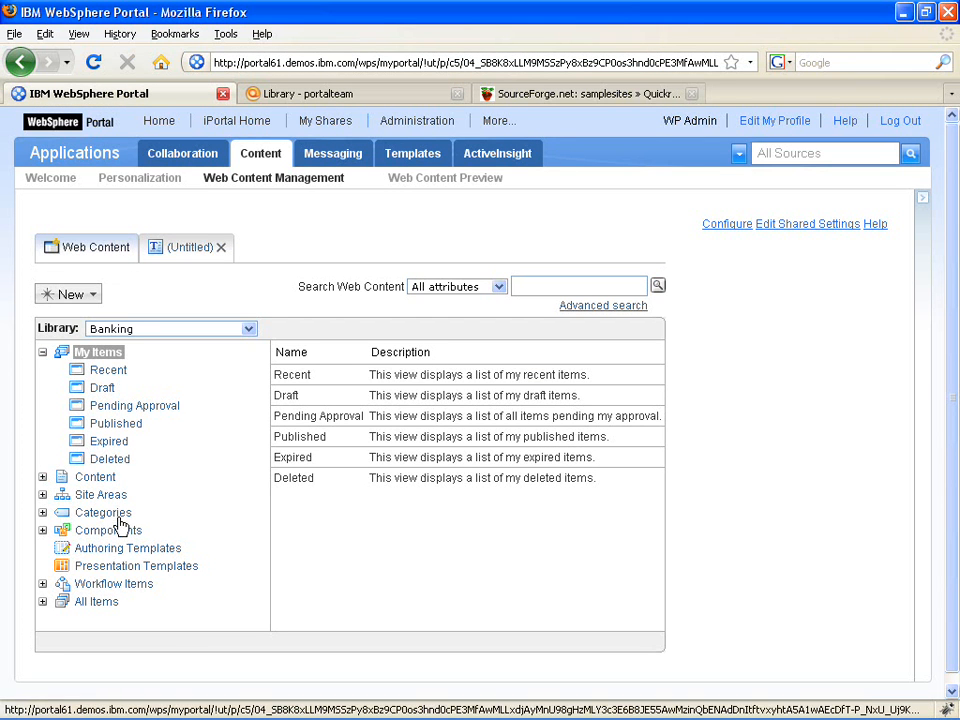
{"action": "left_click", "coordinate": [122, 548]}
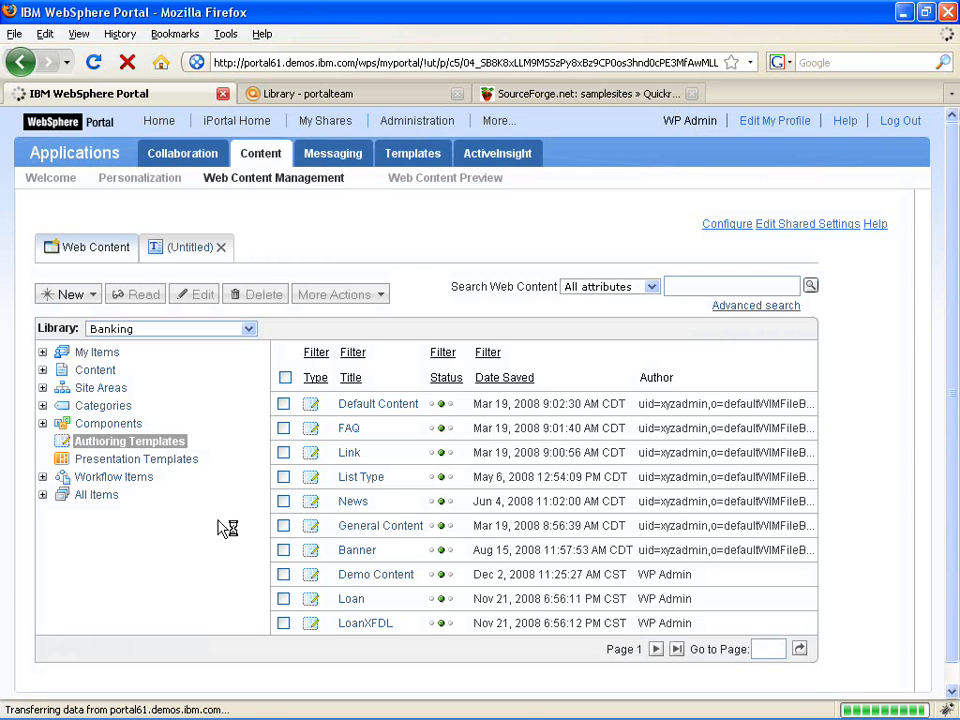
{"action": "left_click", "coordinate": [654, 650]}
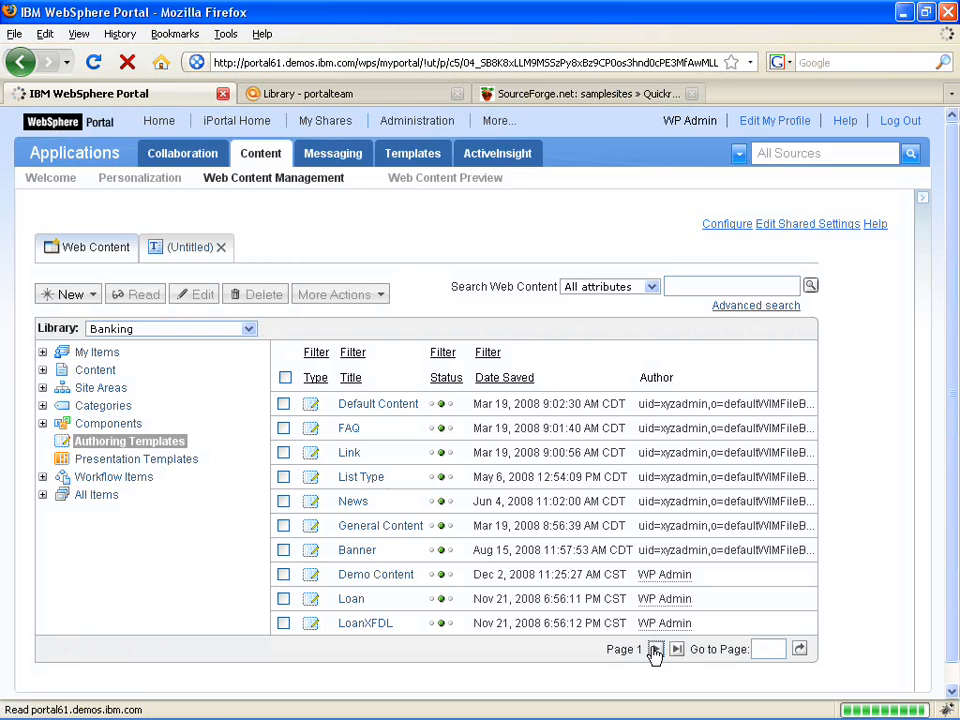
{"action": "left_click", "coordinate": [283, 387]}
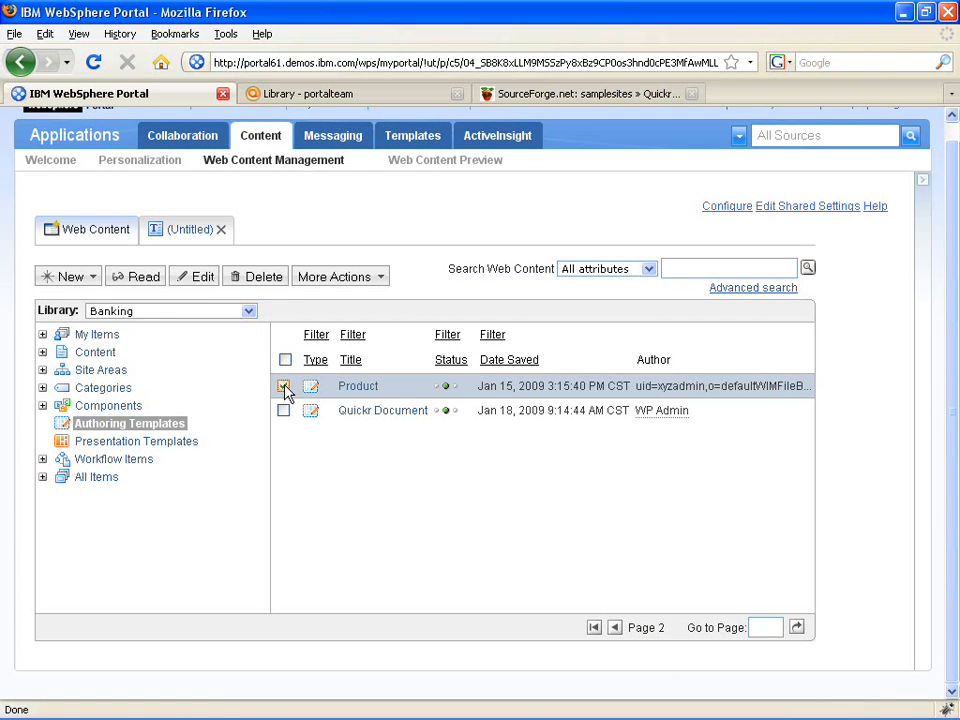
{"action": "left_click", "coordinate": [205, 280]}
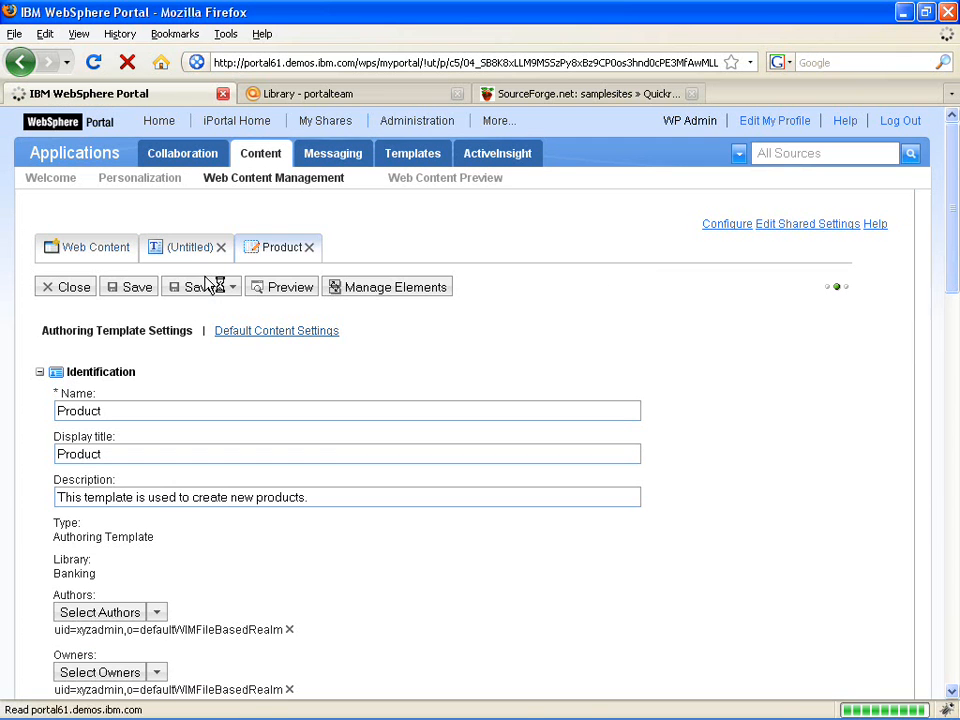
Step: In the Product template's Default Content Settings, set the Details field's Custom JSP to EditLiveJavaEditor.jsp?quickrLib= followed by the copied Quickr library URL
{"action": "left_click", "coordinate": [268, 332]}
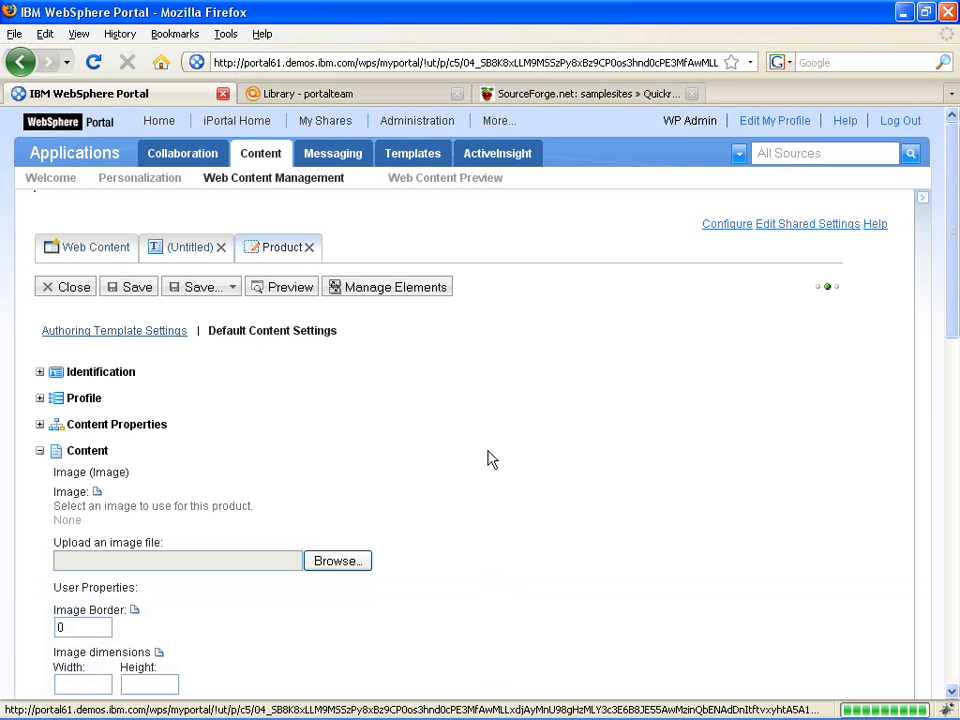
{"action": "scroll", "coordinate": [488, 451], "scroll_direction": "down", "scroll_amount": 5}
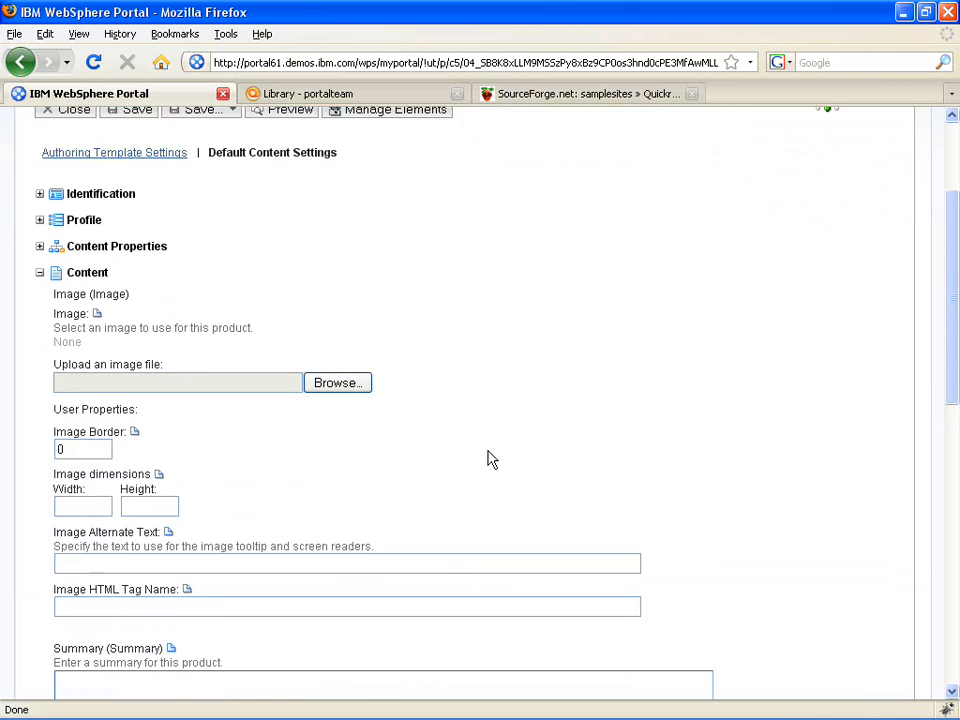
{"action": "scroll", "coordinate": [754, 435], "scroll_direction": "down", "scroll_amount": 10}
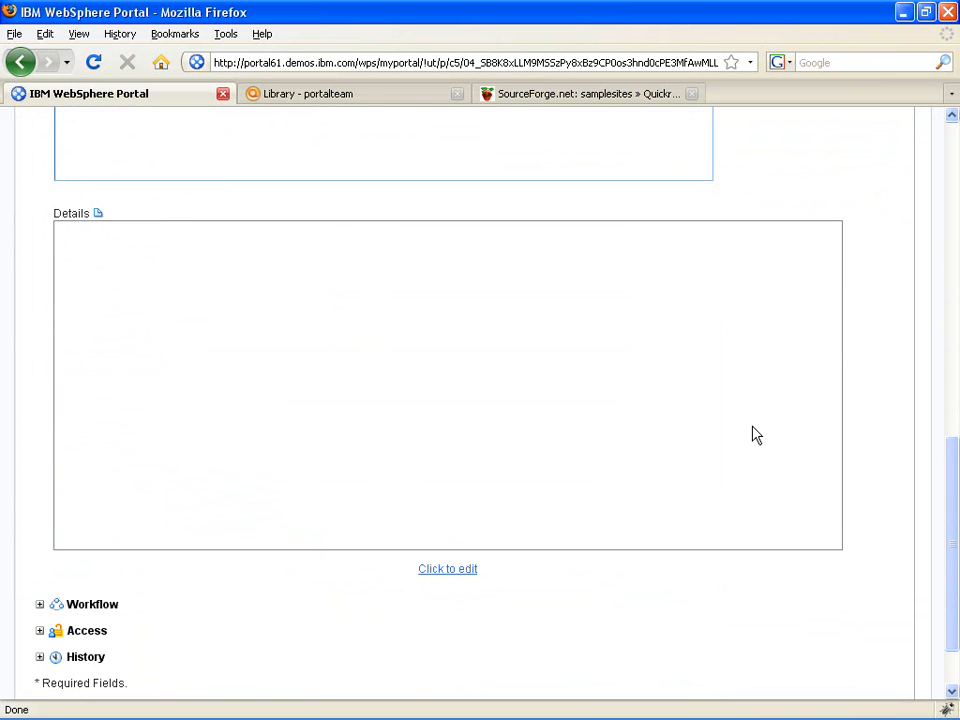
{"action": "left_click", "coordinate": [99, 213]}
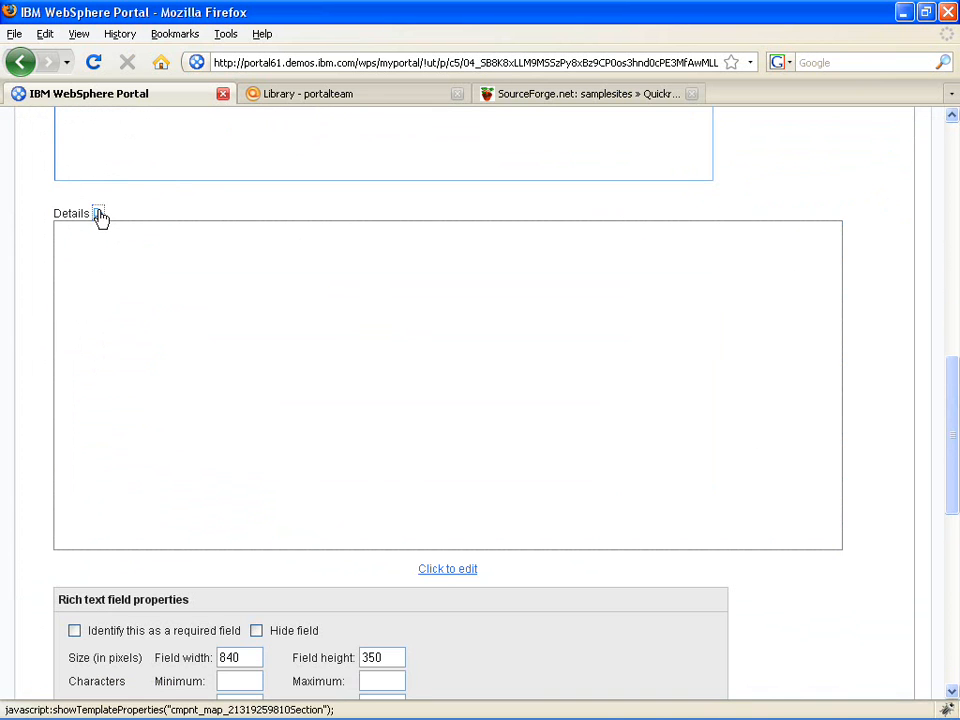
{"action": "scroll", "coordinate": [5, 259], "scroll_direction": "down", "scroll_amount": 10}
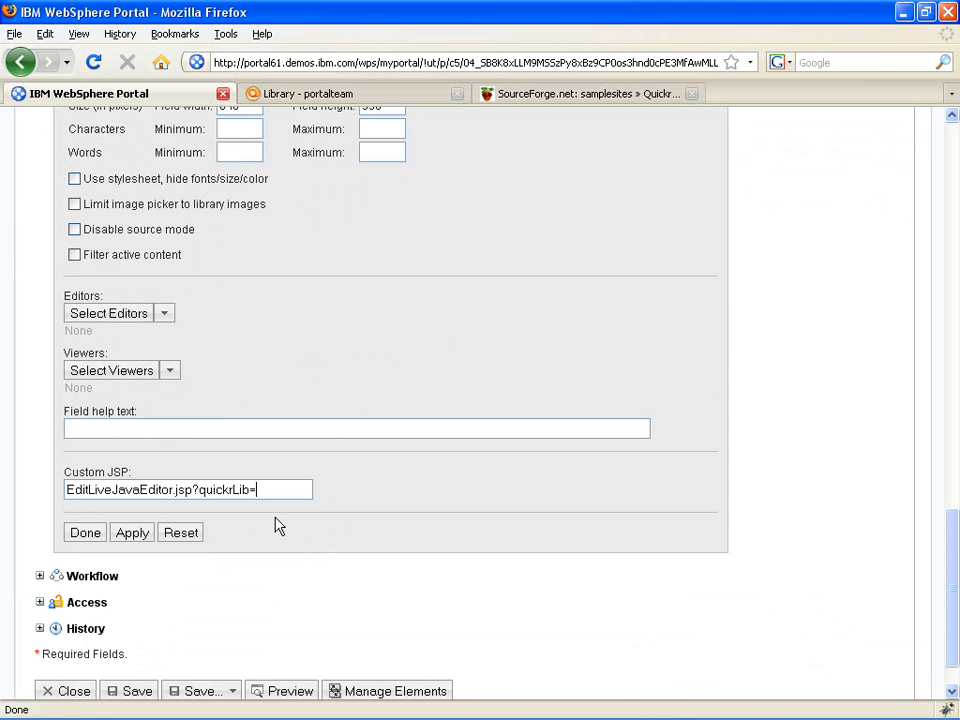
{"action": "key", "text": "ctrl+v"}
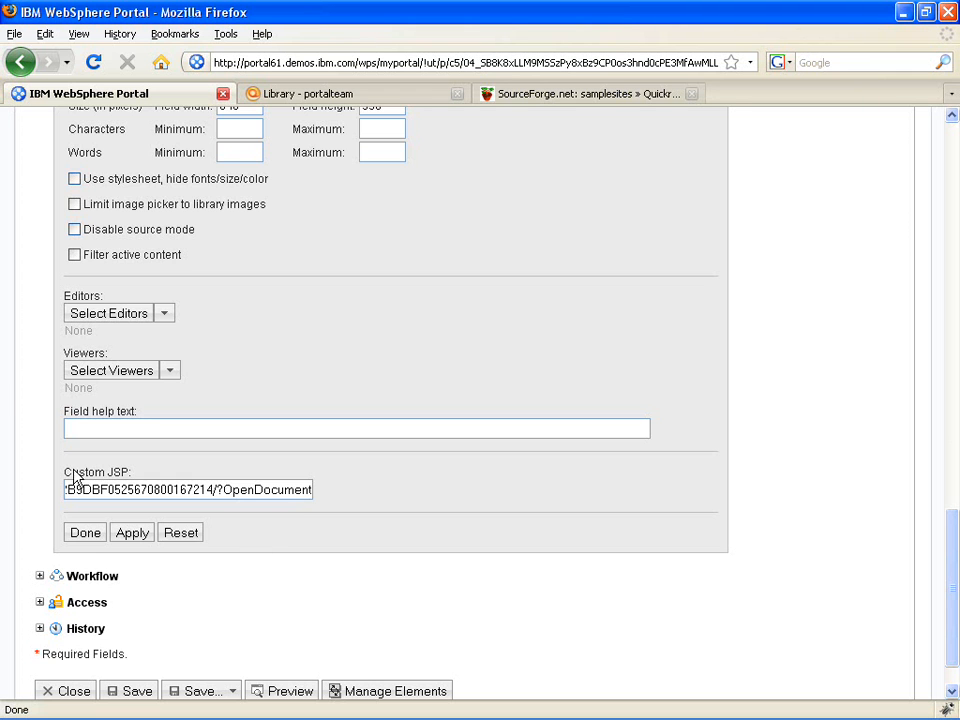
{"action": "scroll", "coordinate": [15, 380], "scroll_direction": "up", "scroll_amount": 5}
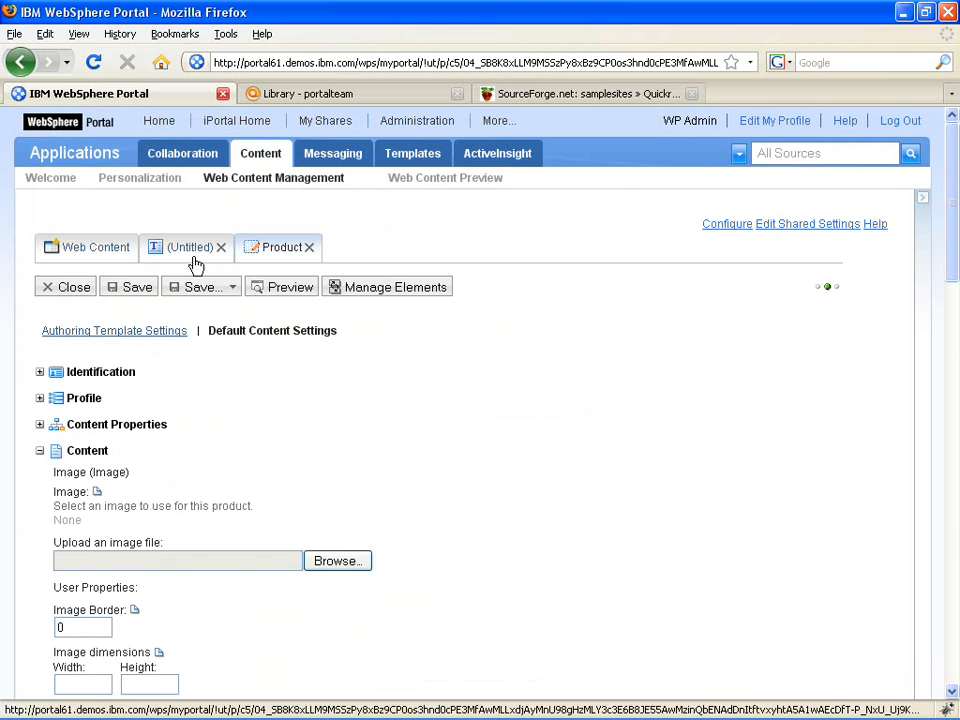
Step: In the shared settings' Rich Text Options, set the editor JSP to EditLiveJavaEditor.jsp?quickrLib= plus the copied Quickr library URL, and save
{"action": "left_click", "coordinate": [800, 228]}
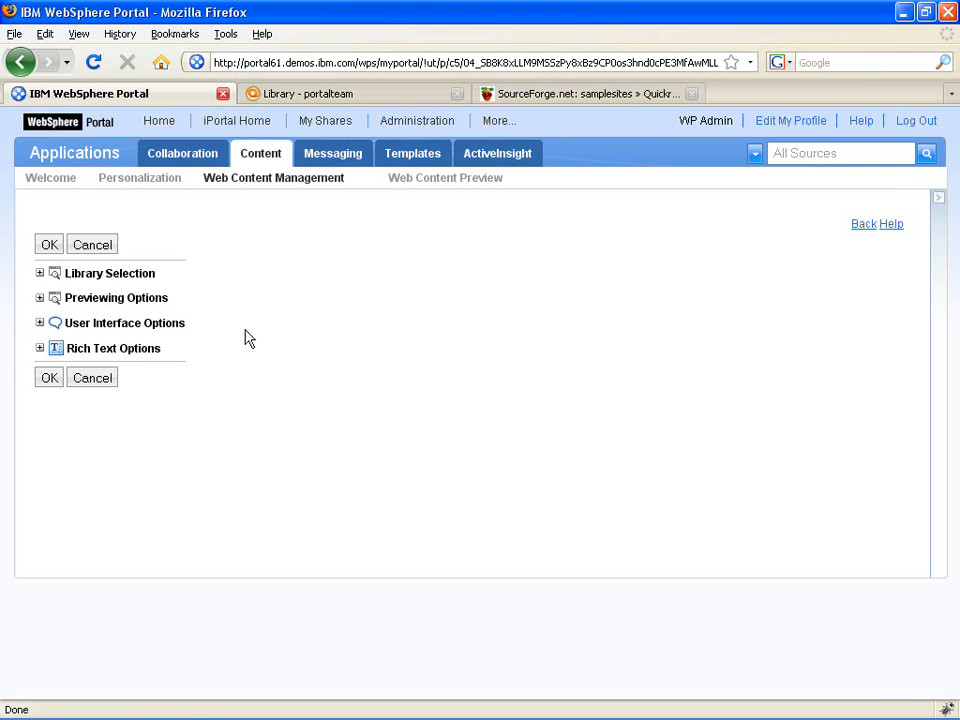
{"action": "left_click", "coordinate": [40, 348]}
{"action": "left_click", "coordinate": [203, 391]}
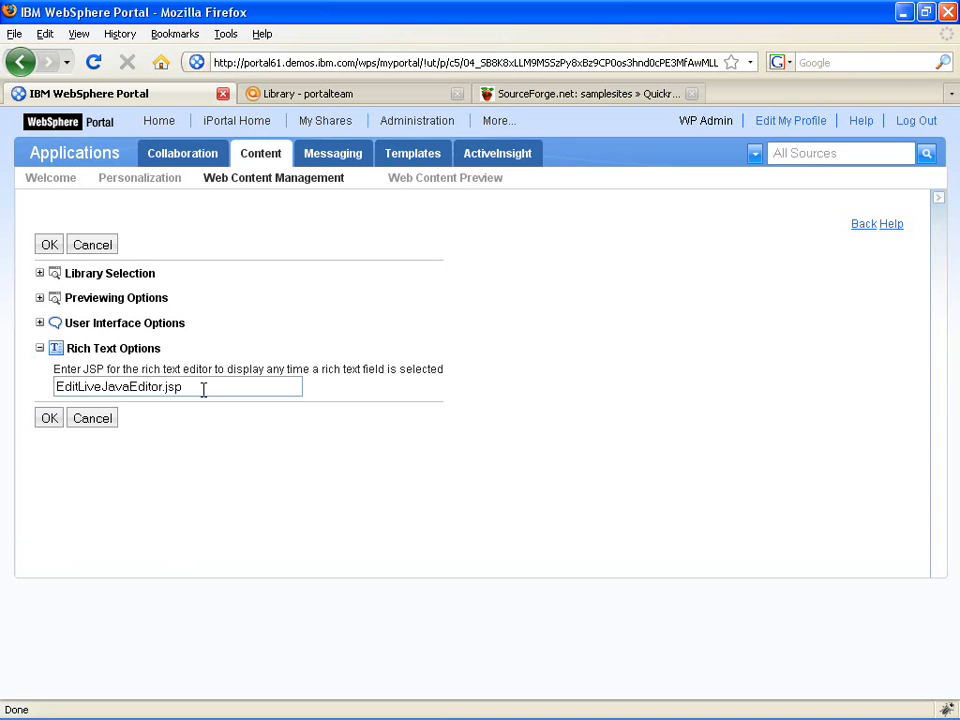
{"action": "type", "text": "?quickr"}
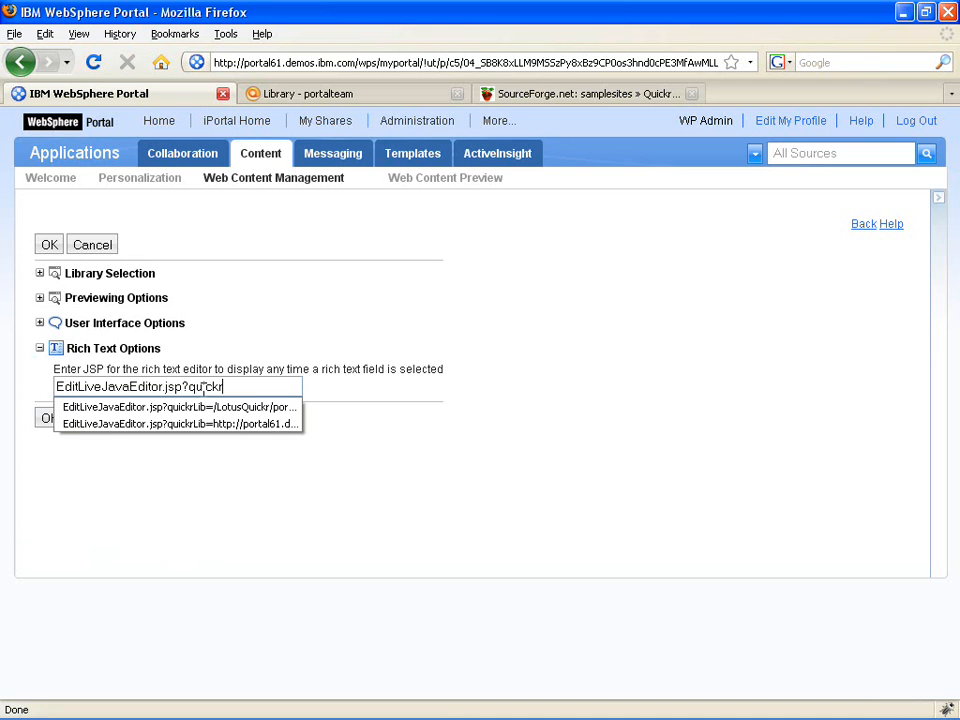
{"action": "type", "text": "Lib="}
{"action": "key", "text": "ctrl+v"}
{"action": "left_click", "coordinate": [205, 388]}
{"action": "type", "text": "/"}
{"action": "key", "text": "Return"}
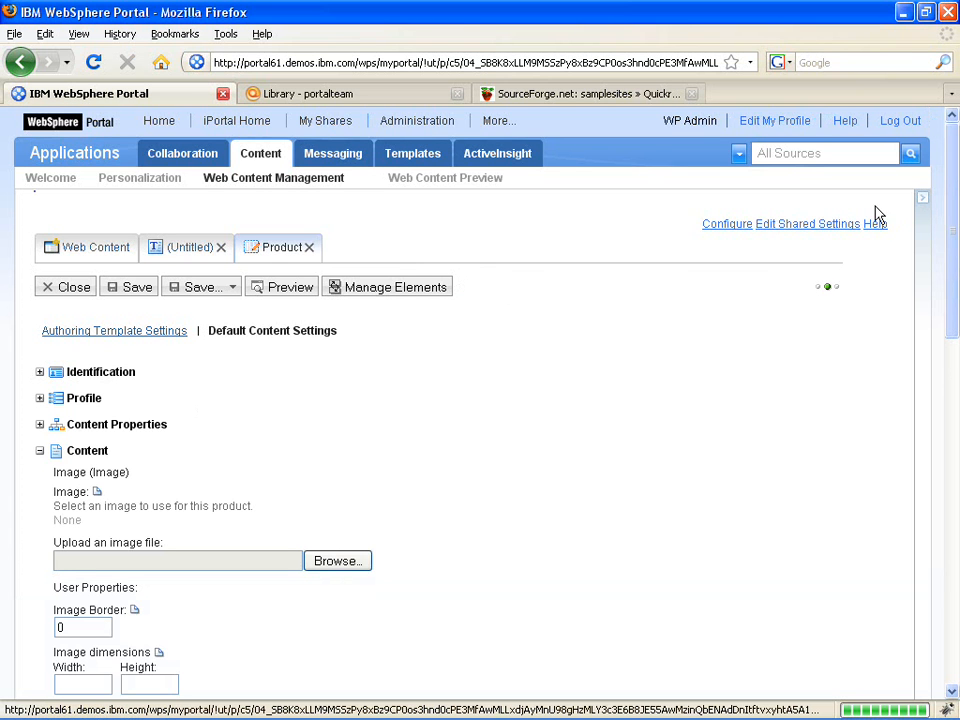
Step: Reopen the shared settings, check the JSP entered under Rich Text Options, and return to the authoring view
{"action": "left_click", "coordinate": [812, 230]}
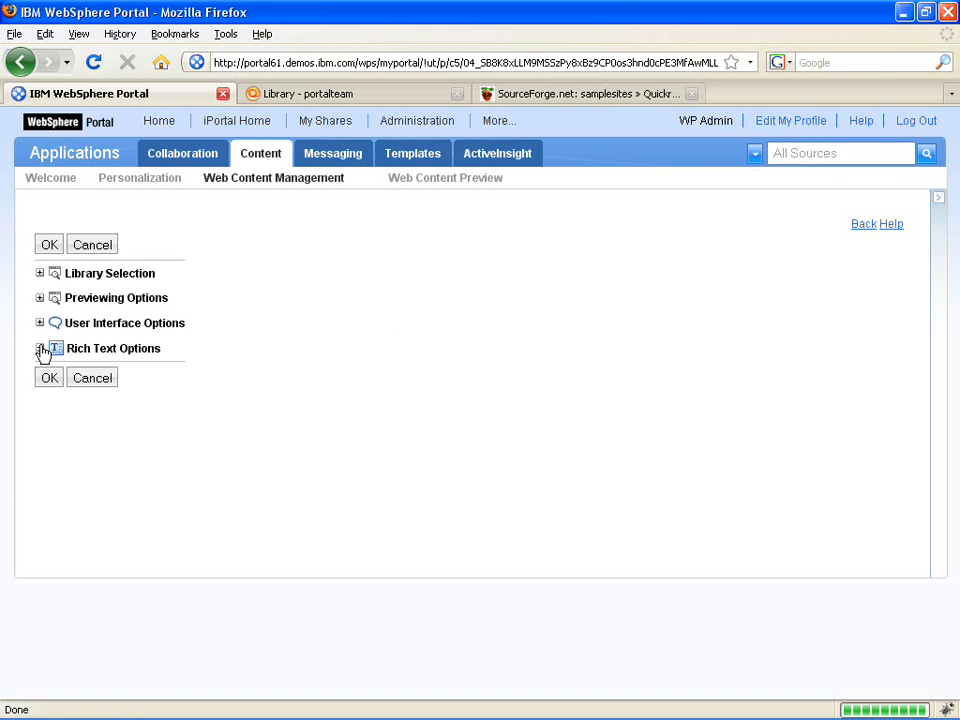
{"action": "left_click", "coordinate": [41, 348]}
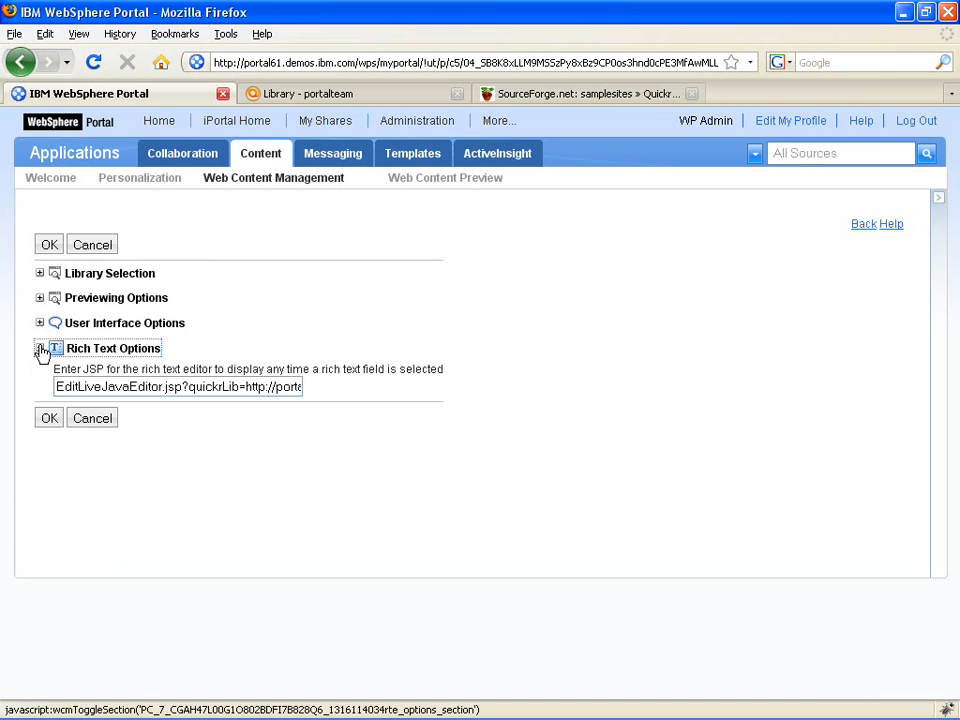
{"action": "left_click", "coordinate": [49, 418]}
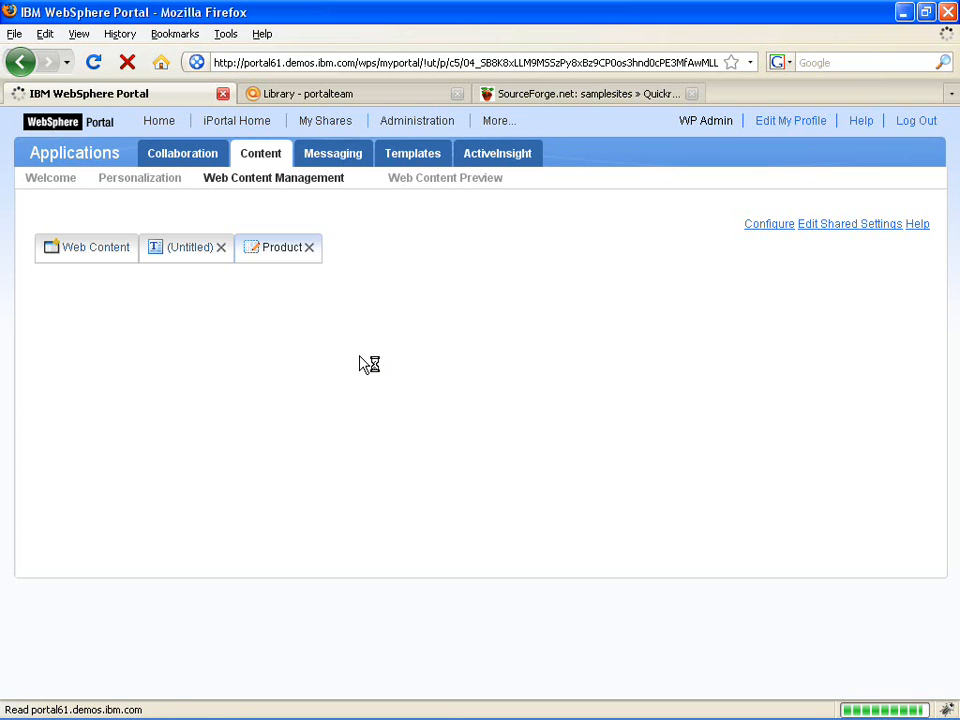
Step: Return to the untitled rich text component and enter "howdy i am adding a link" in its Rich Text Element editor
{"action": "left_click", "coordinate": [198, 254]}
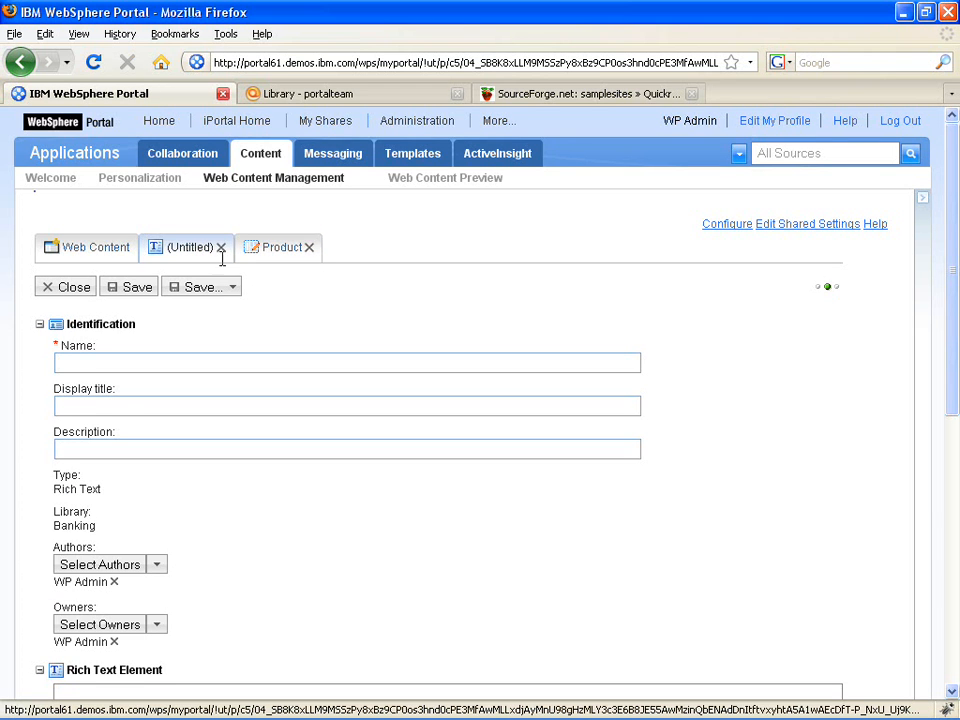
{"action": "scroll", "coordinate": [707, 315], "scroll_direction": "down", "scroll_amount": 1}
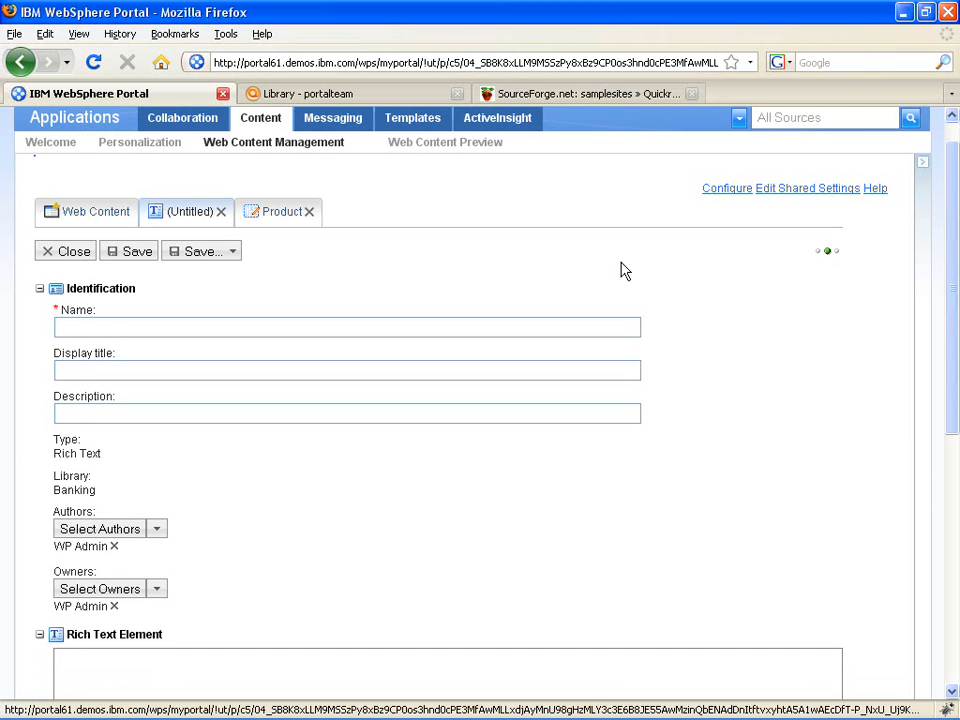
{"action": "scroll", "coordinate": [735, 322], "scroll_direction": "down", "scroll_amount": 8}
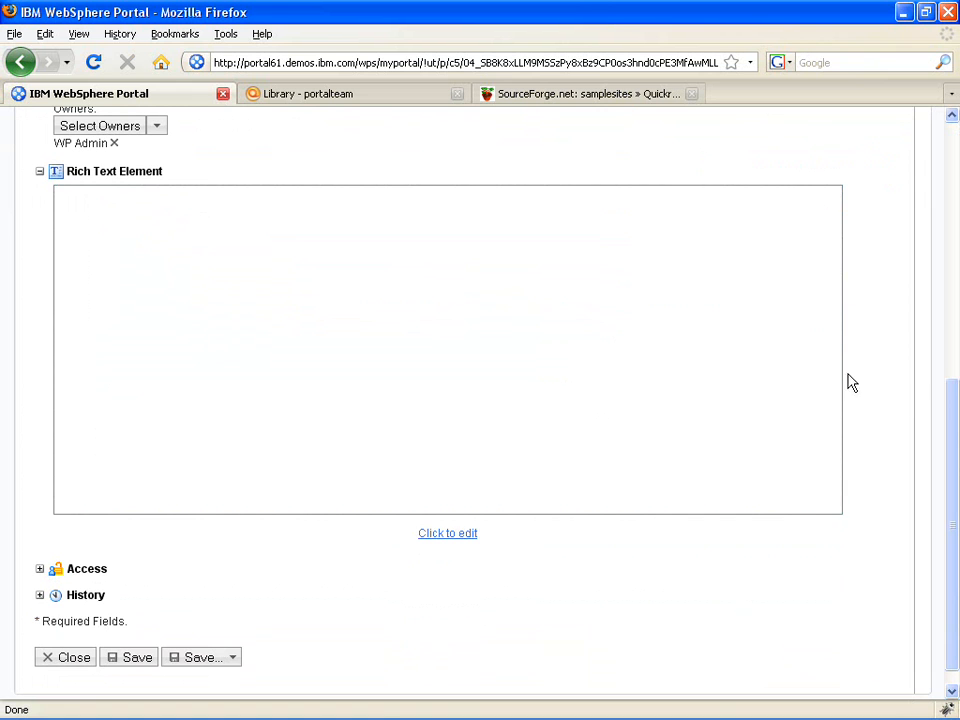
{"action": "left_click", "coordinate": [499, 352]}
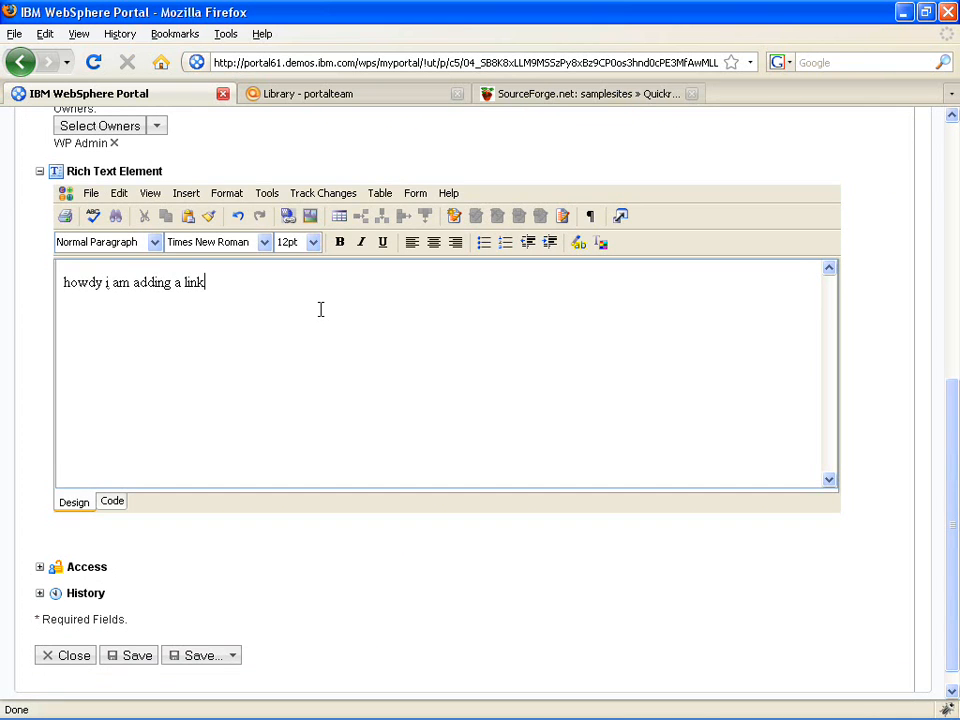
Step: Start inserting a Quickr link into the rich text and browse the documents in the library's ogs folder
{"action": "left_click", "coordinate": [186, 193]}
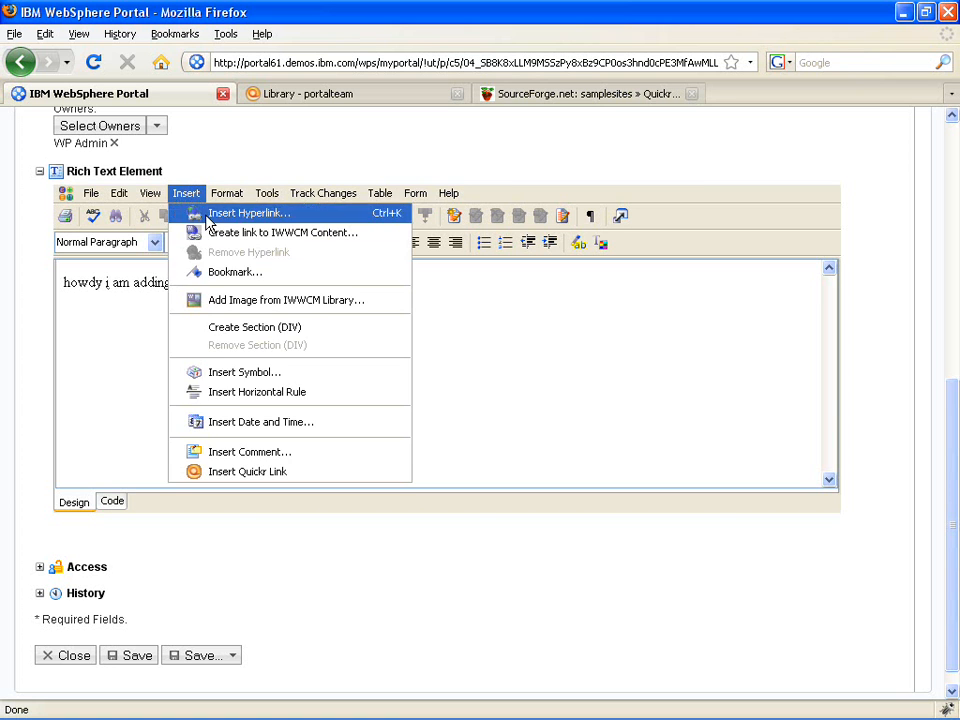
{"action": "left_click", "coordinate": [240, 474]}
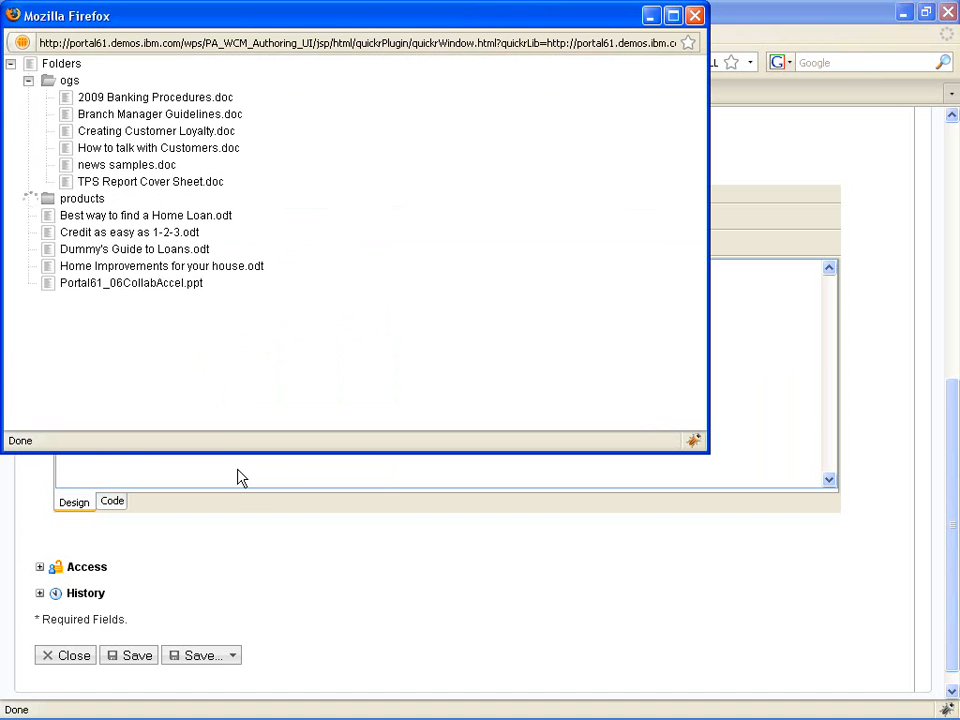
{"action": "left_click", "coordinate": [29, 81]}
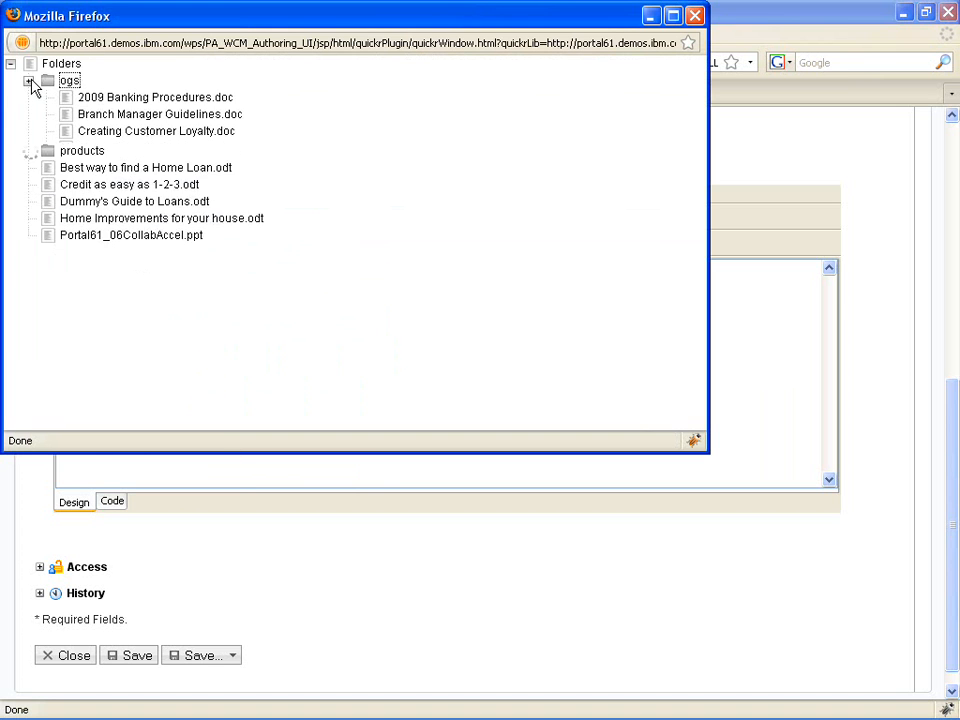
{"action": "left_click", "coordinate": [29, 81]}
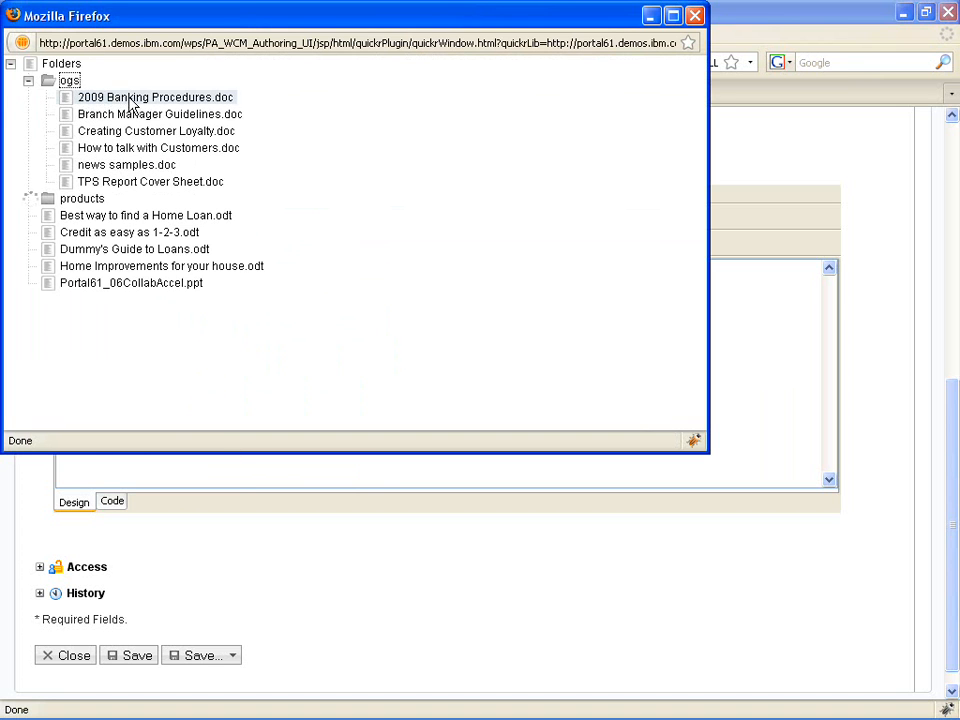